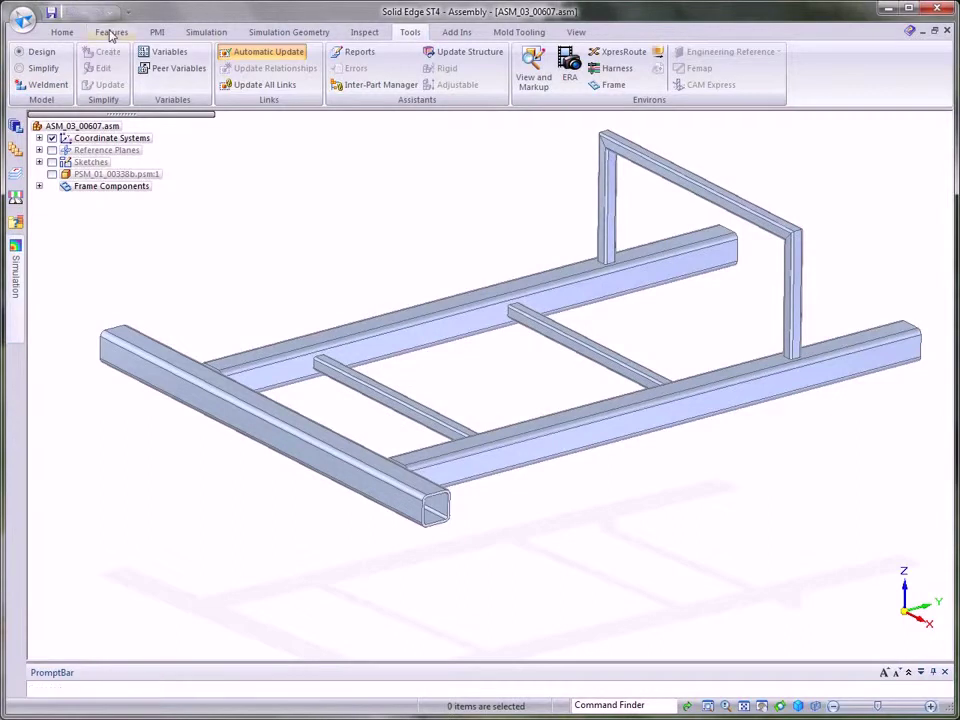
Start a fillet weld and review the weld symbol choices in its options, accepting the default settings
middle_drag(396, 209, 446, 163)
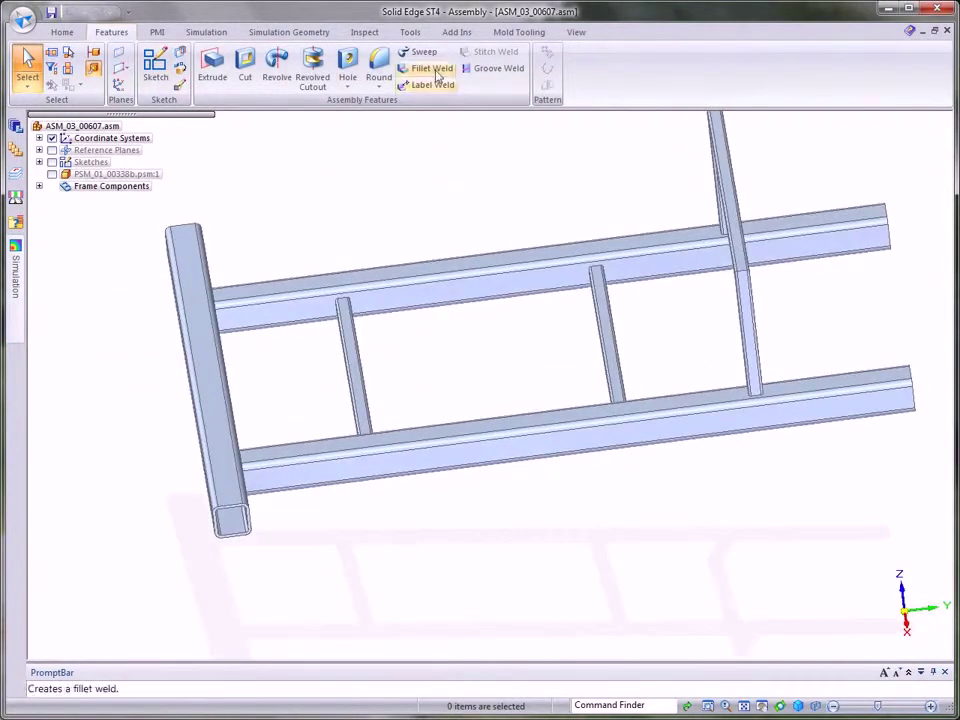
middle_drag(602, 178, 439, 81)
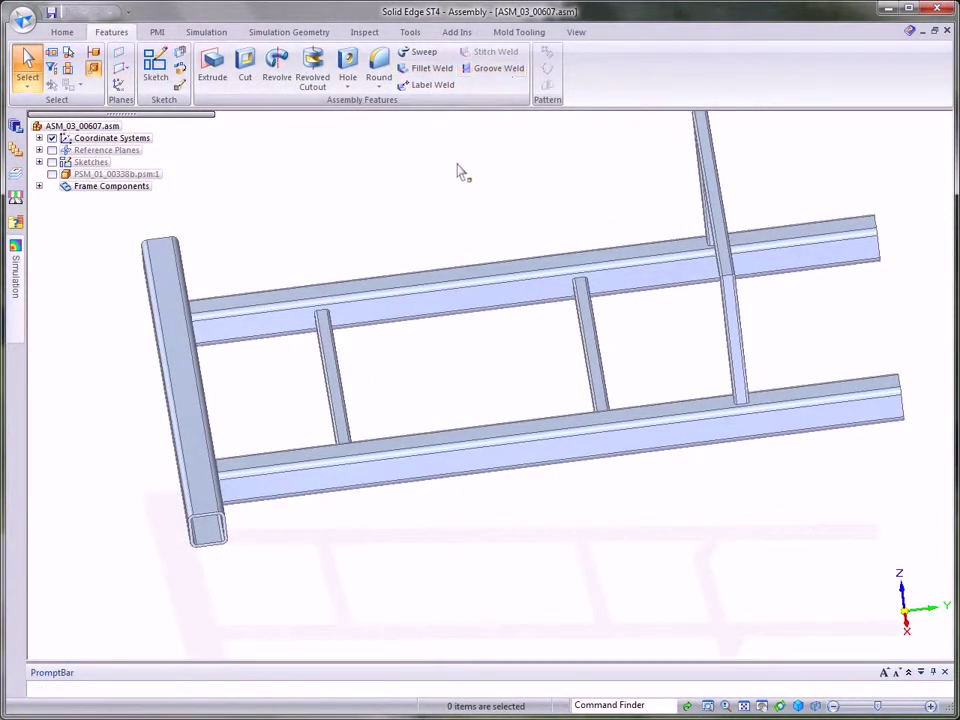
middle_drag(450, 188, 441, 154)
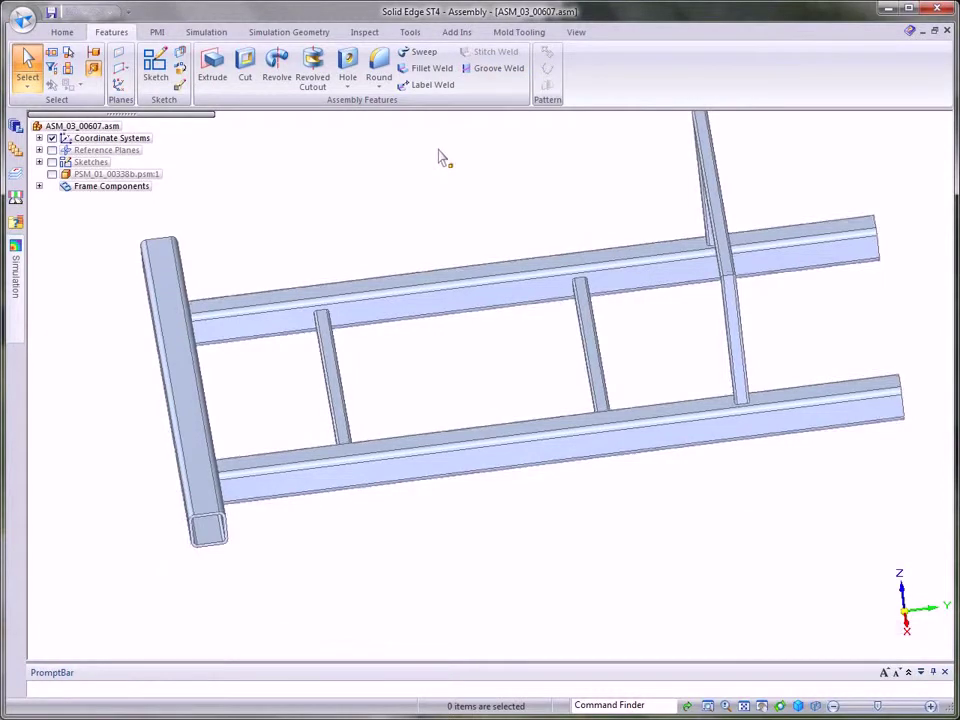
click(430, 68)
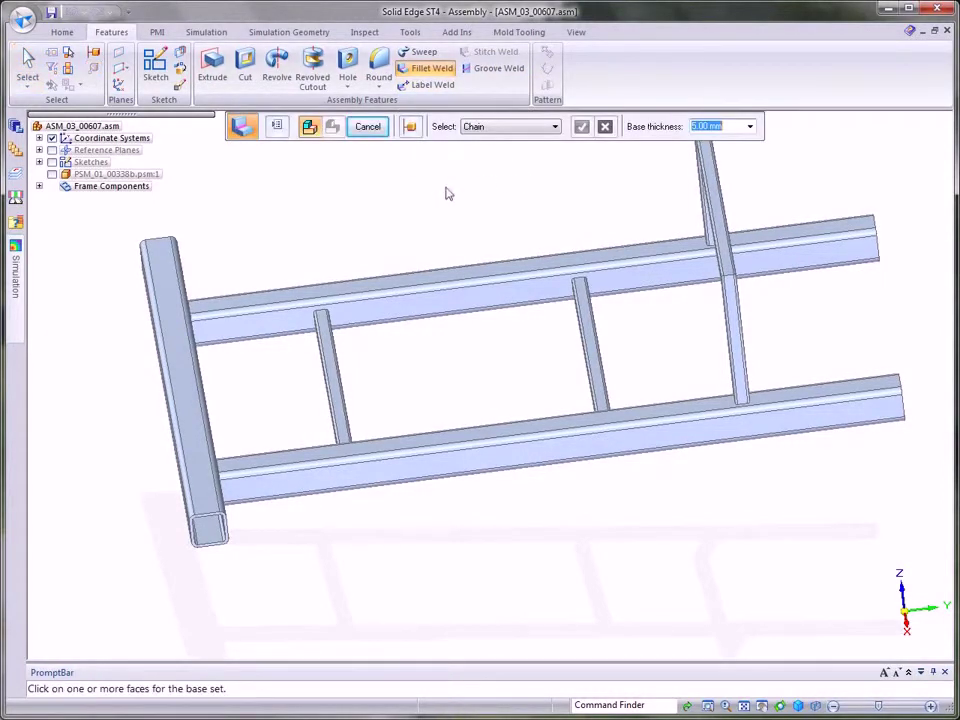
click(277, 127)
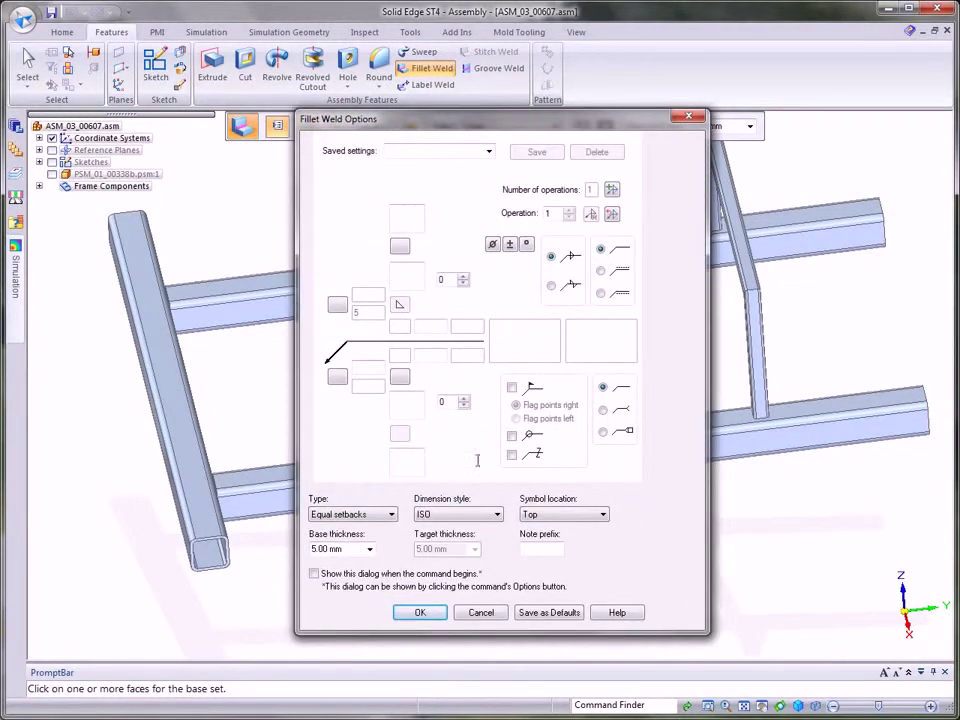
click(400, 378)
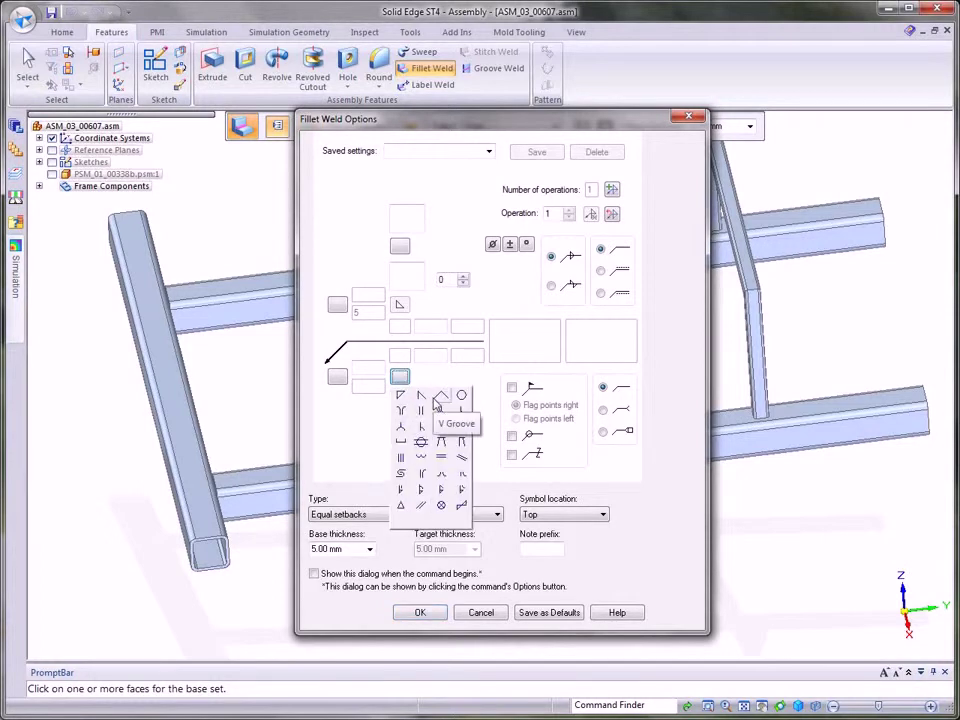
click(405, 528)
click(421, 614)
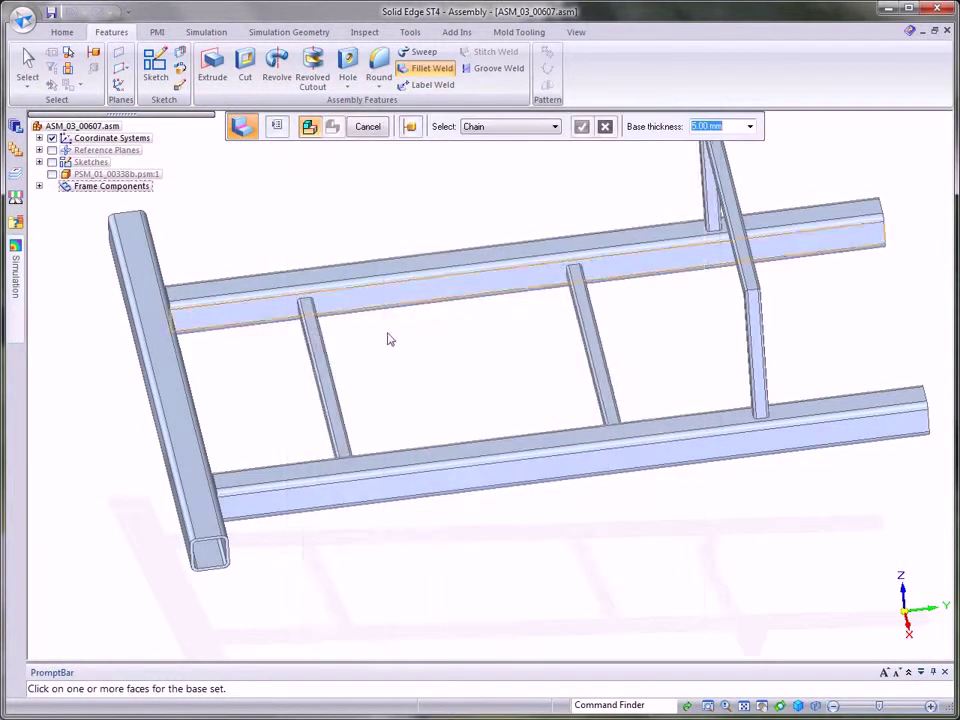
Select the two thin crossbars and both uprights as chained base faces for the fillet weld and accept the set
click(313, 352)
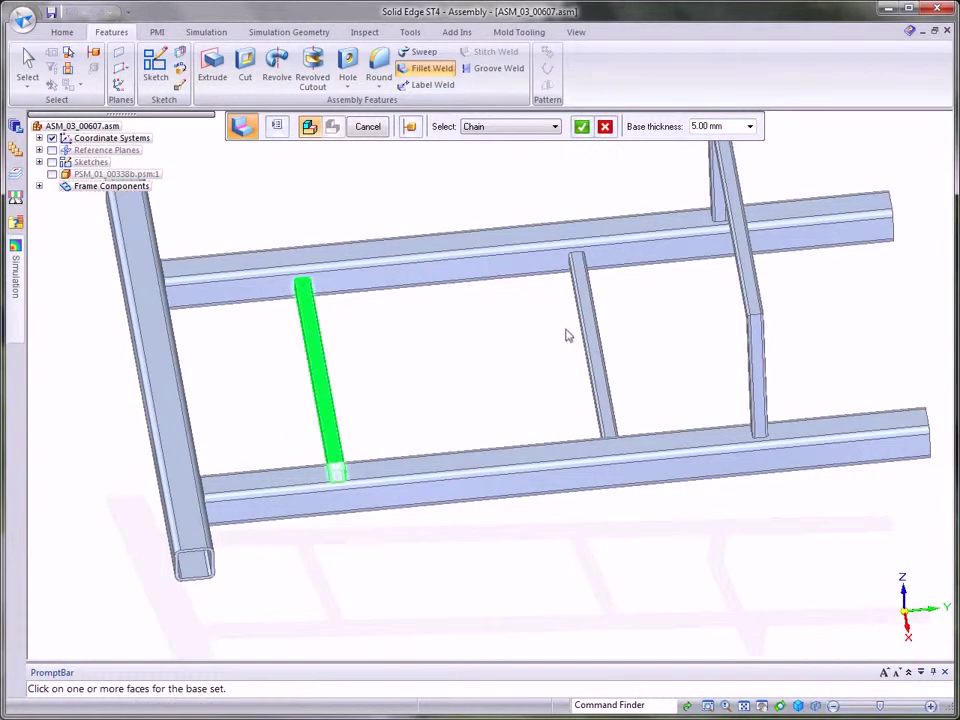
click(590, 332)
middle_drag(671, 341, 710, 261)
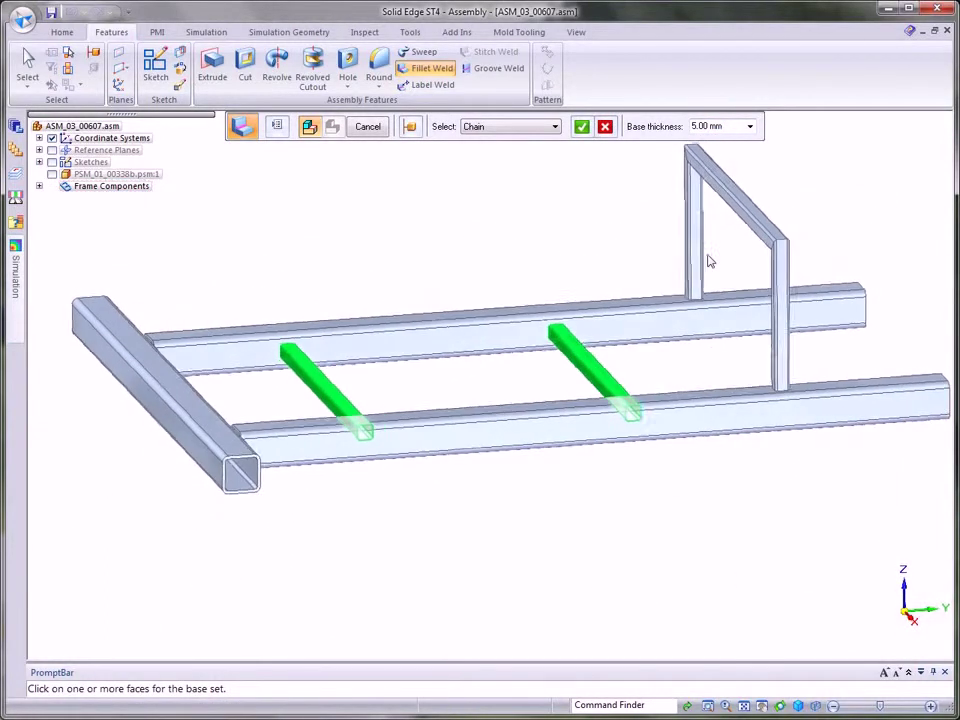
click(778, 326)
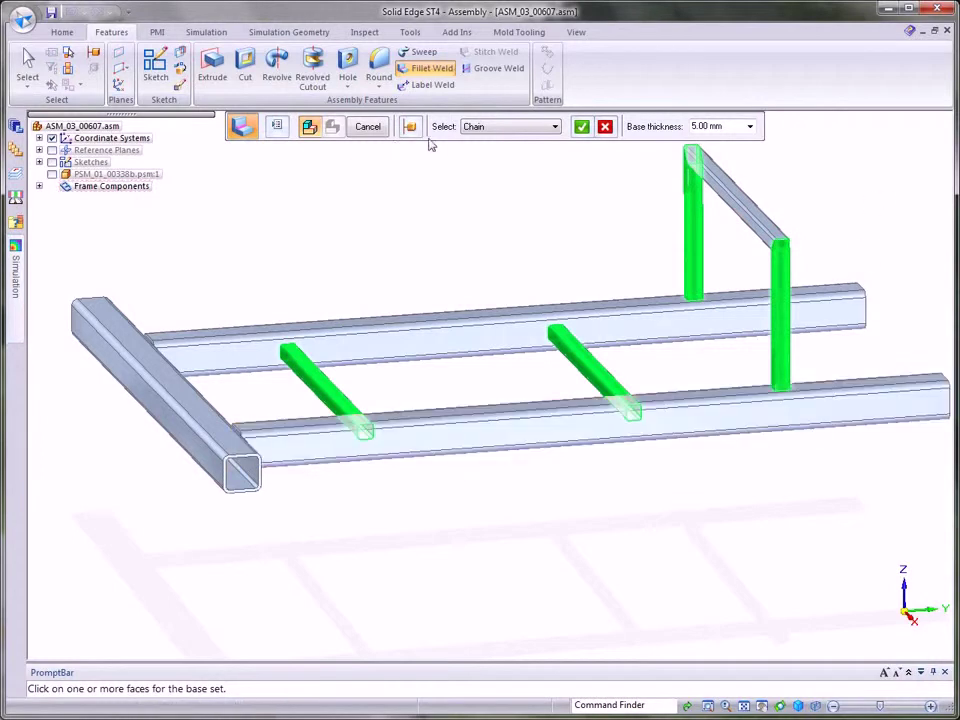
click(581, 126)
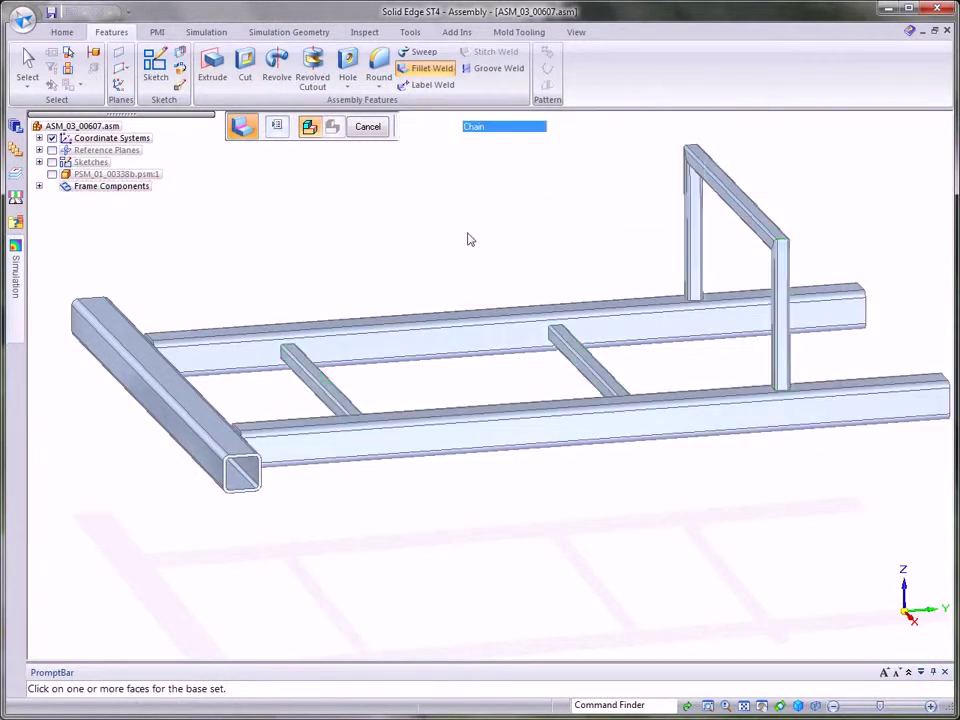
Select the two long side rails as the target faces and finish the fillet weld
middle_drag(417, 200, 463, 281)
click(461, 287)
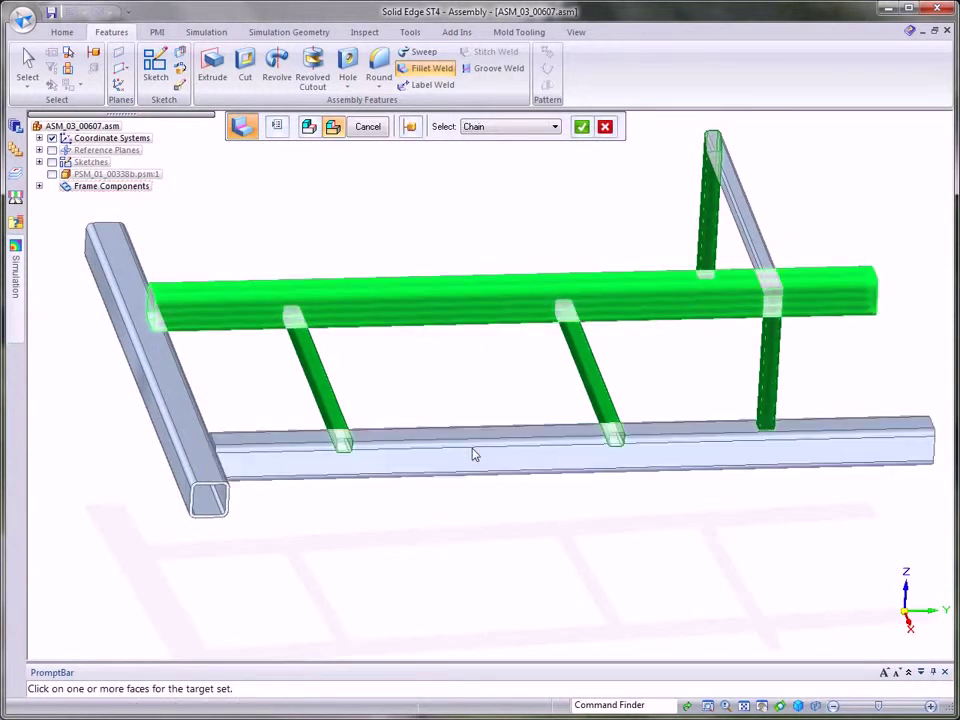
click(473, 452)
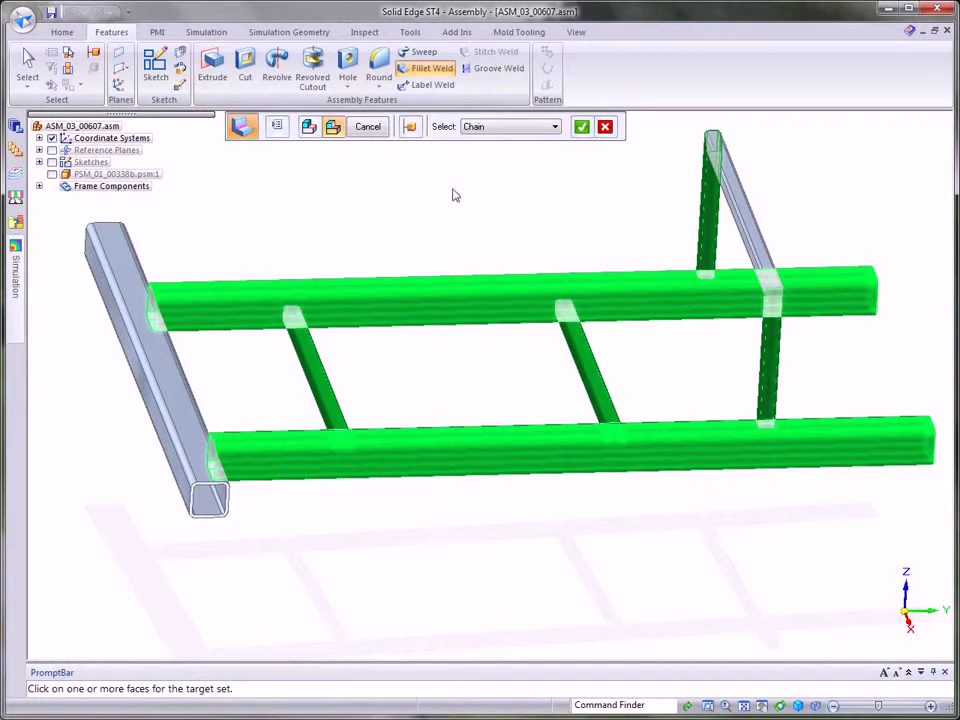
key(Return)
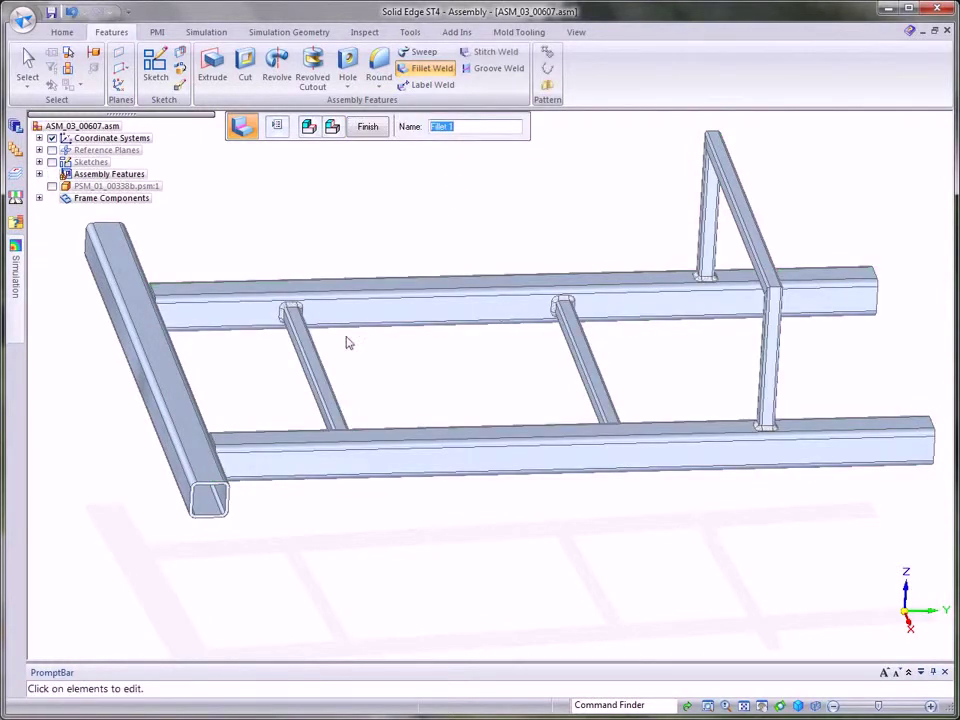
middle_drag(430, 343, 616, 446)
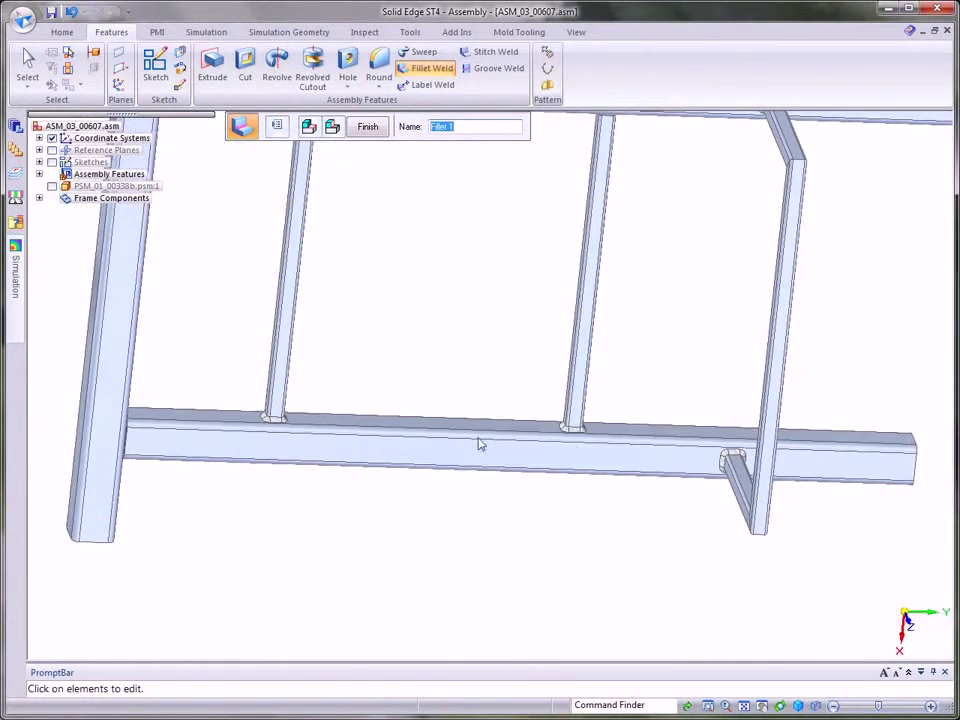
middle_drag(291, 441, 429, 214)
click(368, 126)
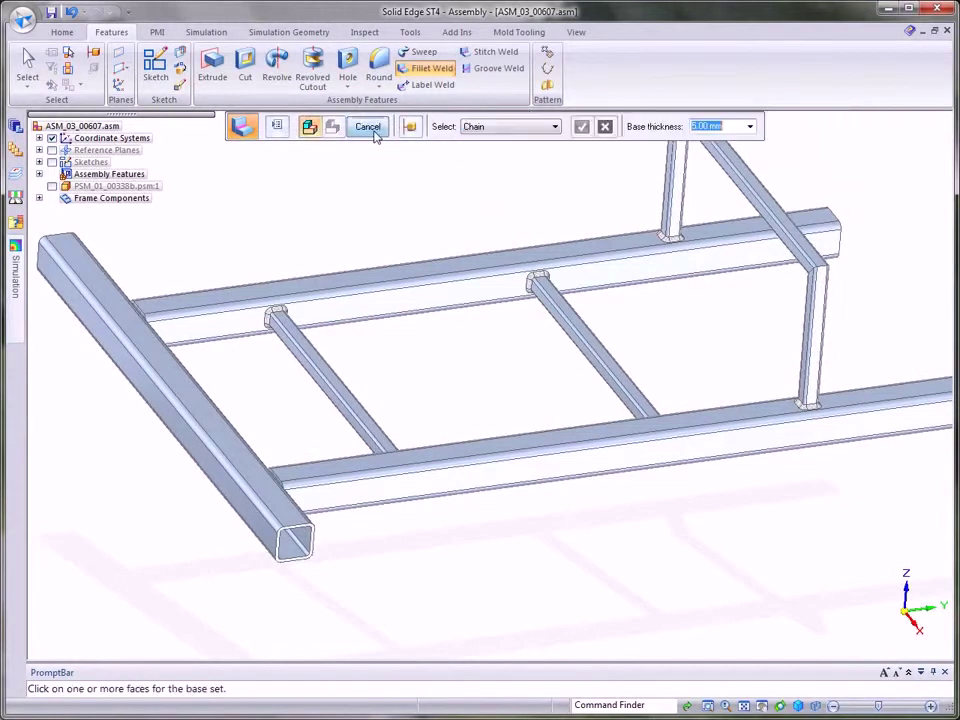
Start a groove weld with default options and accept the end beam's flat face and two adjoining rounded faces as its base set, selected by Face
scroll(422, 172, down, 1)
scroll(255, 208, up, 7)
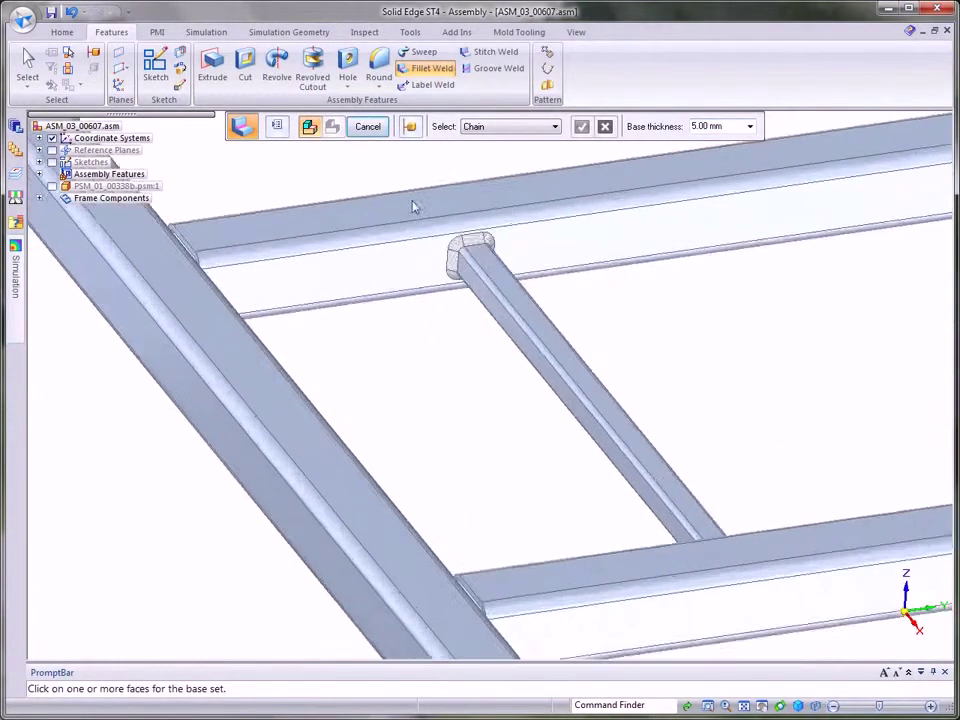
scroll(776, 373, down, 2)
middle_drag(776, 373, 521, 316)
middle_drag(438, 443, 461, 514)
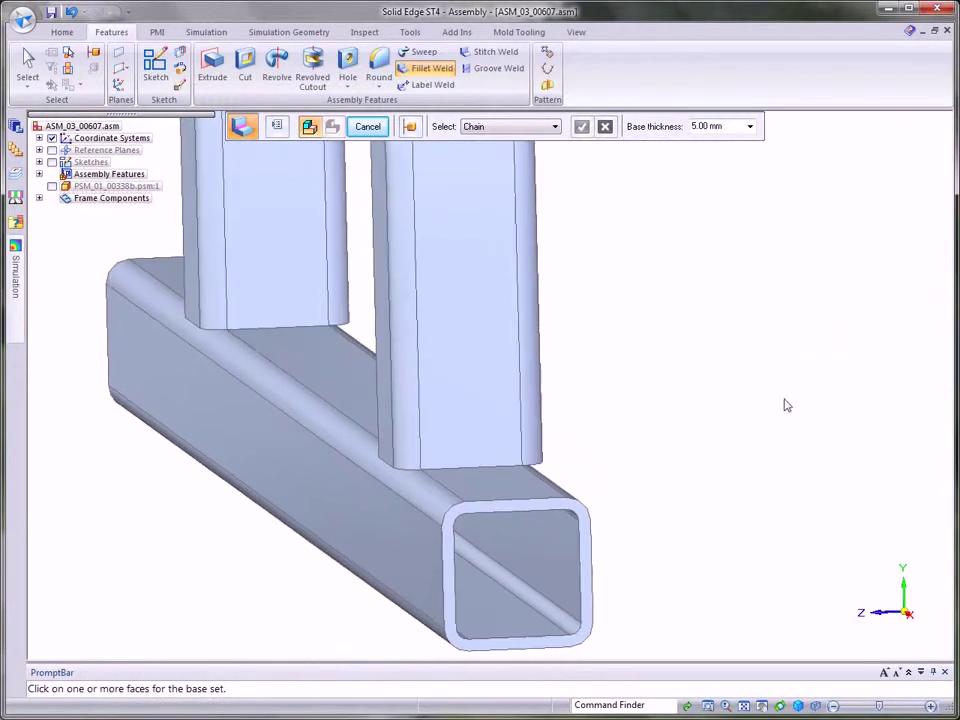
click(500, 70)
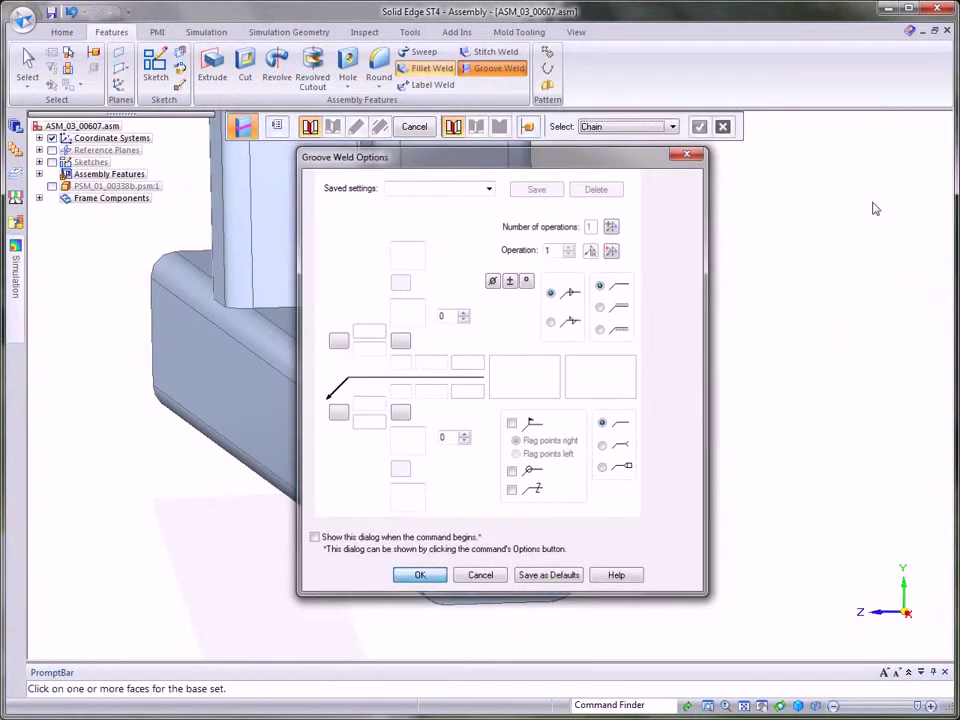
click(420, 577)
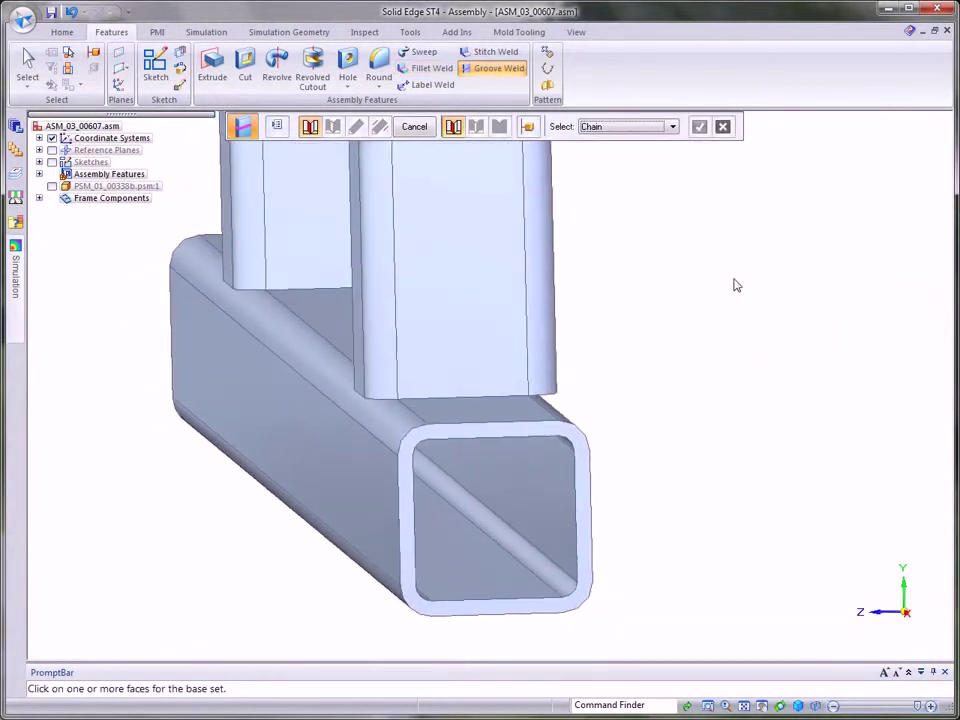
click(636, 127)
click(595, 140)
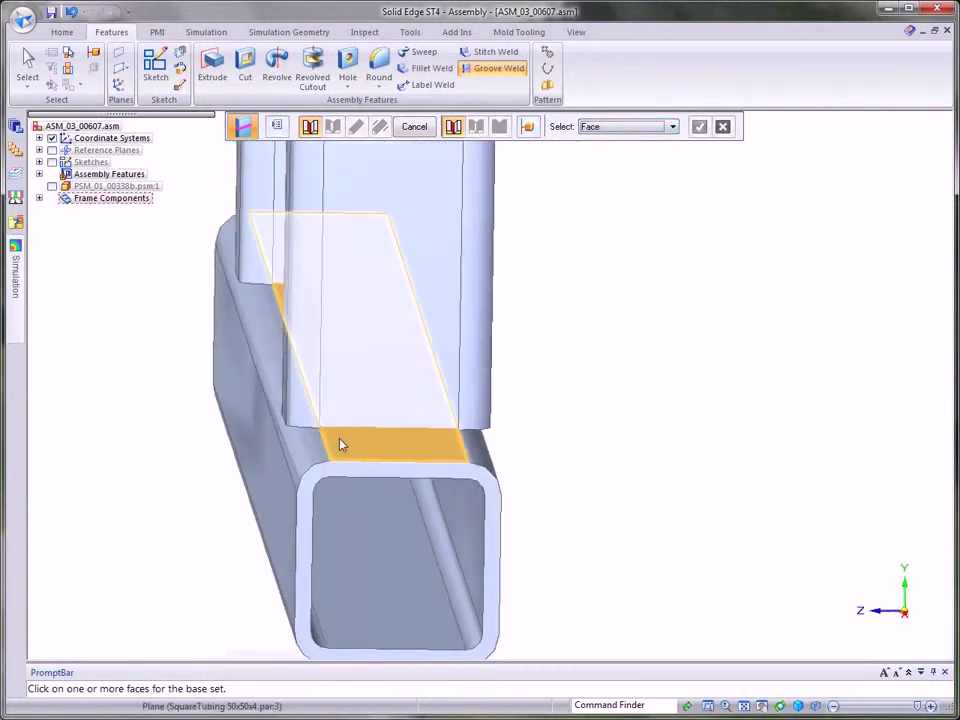
click(311, 452)
click(403, 448)
click(486, 452)
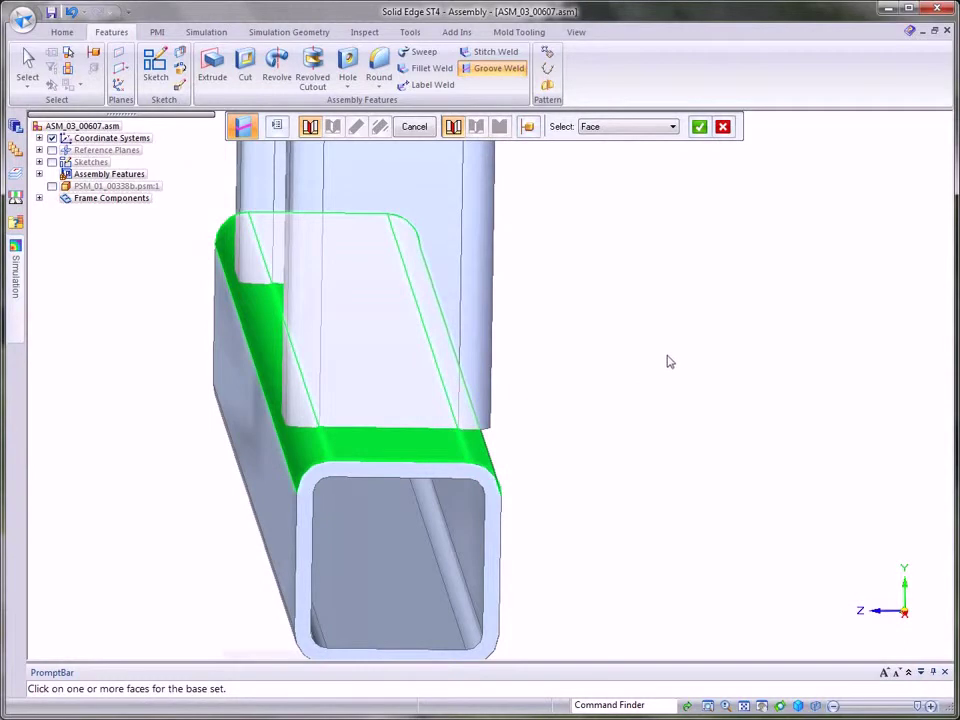
right_click(670, 362)
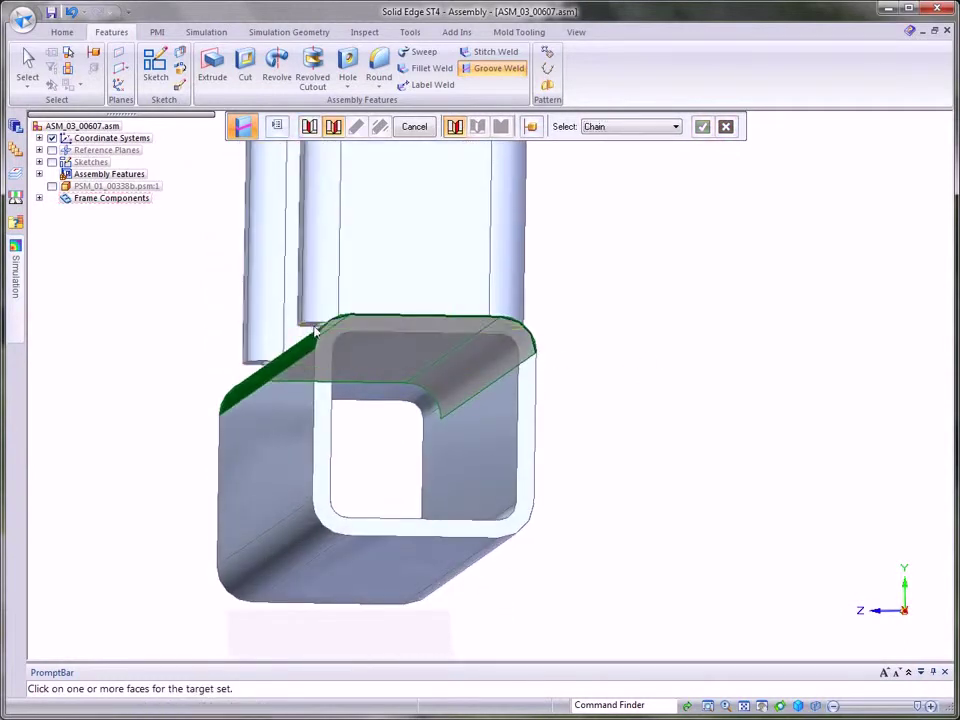
Define the side rail's end face as the groove weld target, with its edge chains as the top and bottom boundaries
right_click(688, 290)
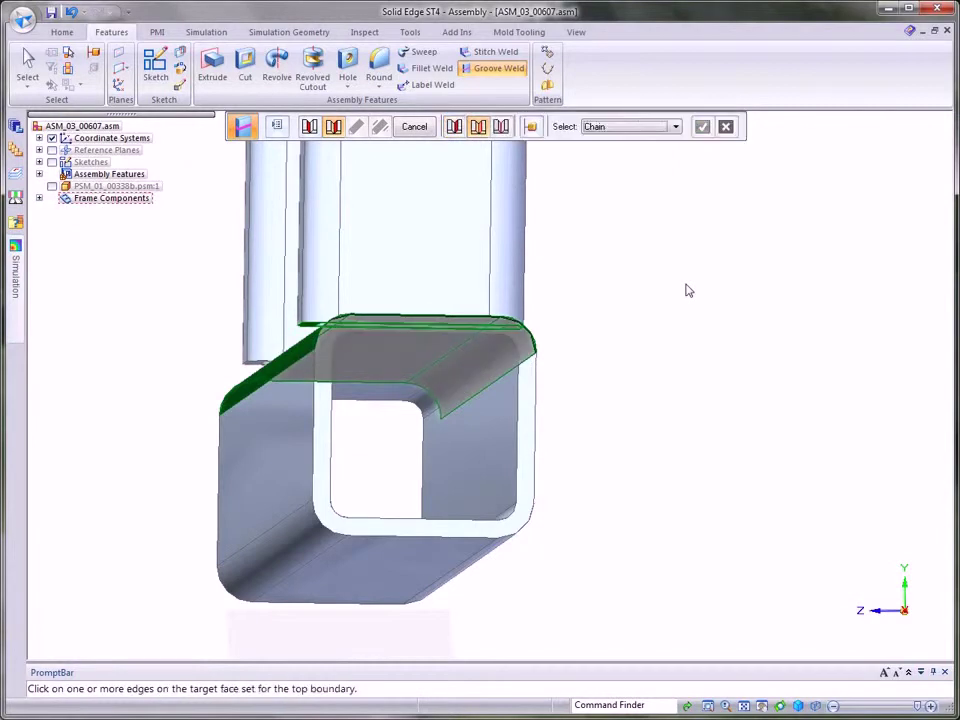
click(310, 328)
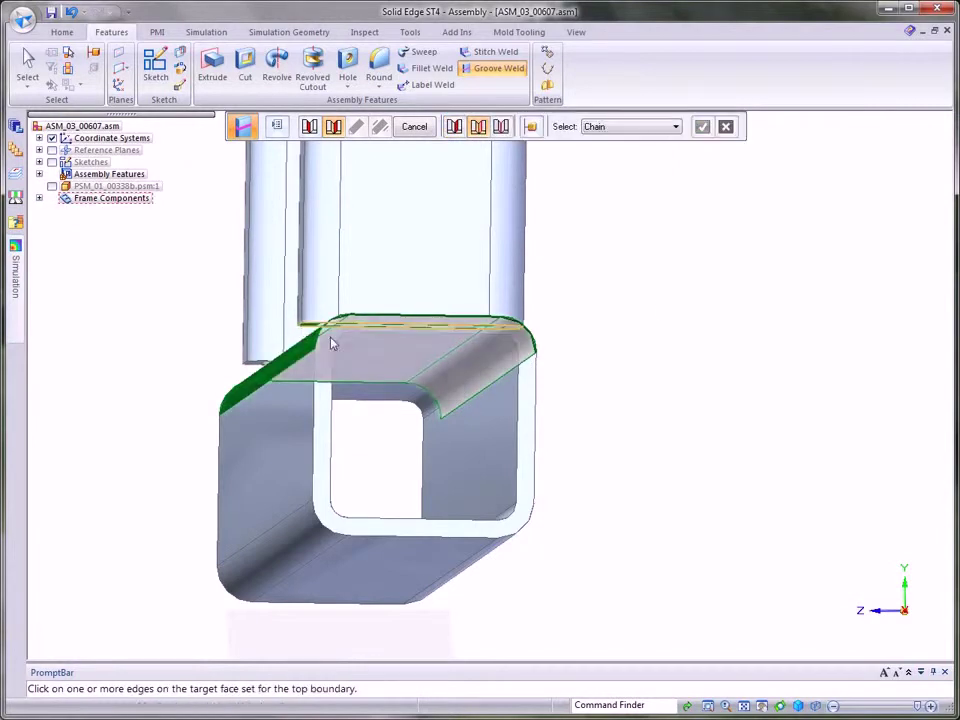
right_click(684, 348)
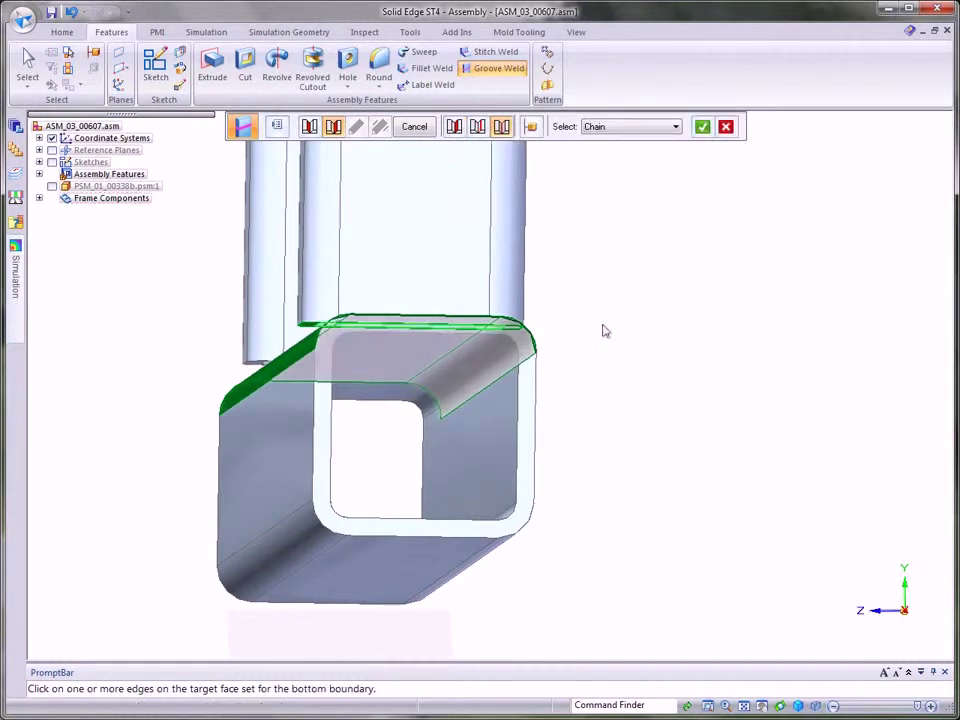
right_click(667, 330)
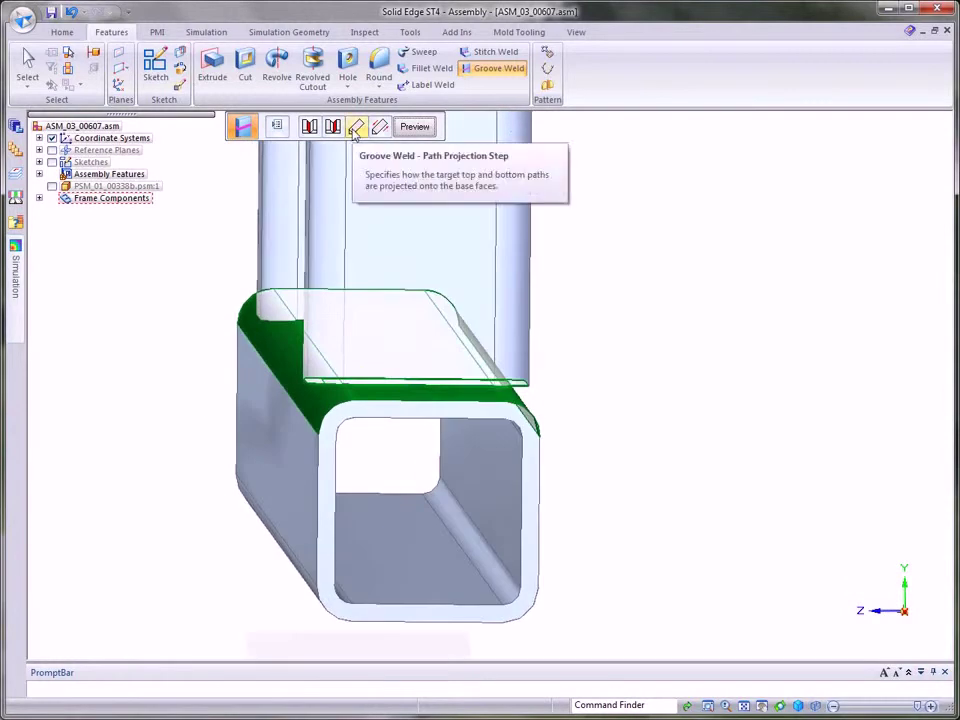
Set the top and bottom path projections to Extend surface and finish the groove weld
click(357, 129)
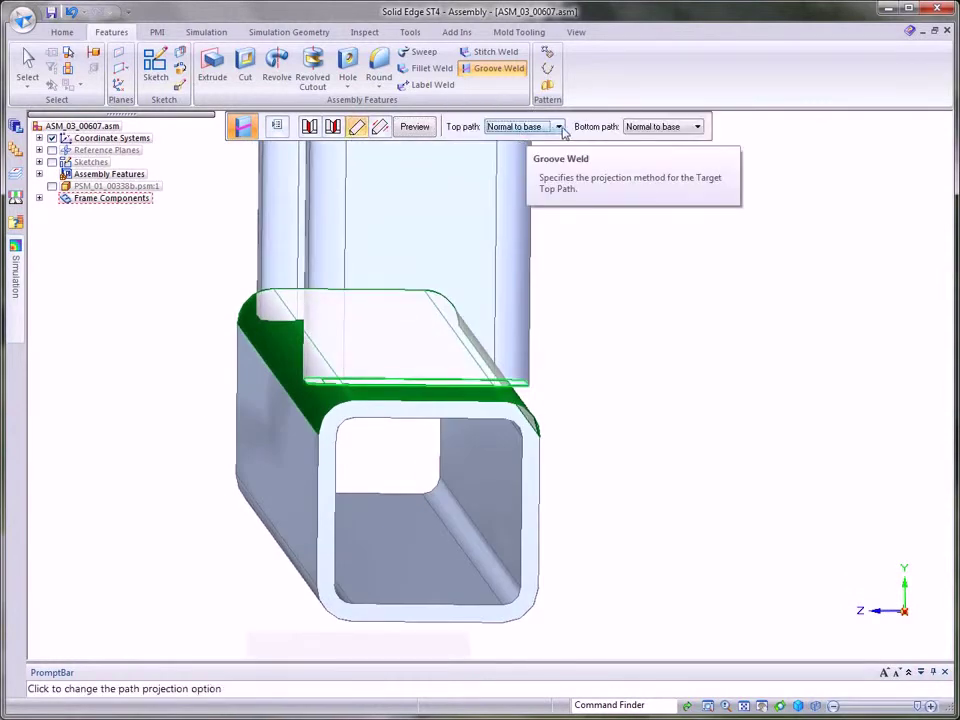
click(559, 127)
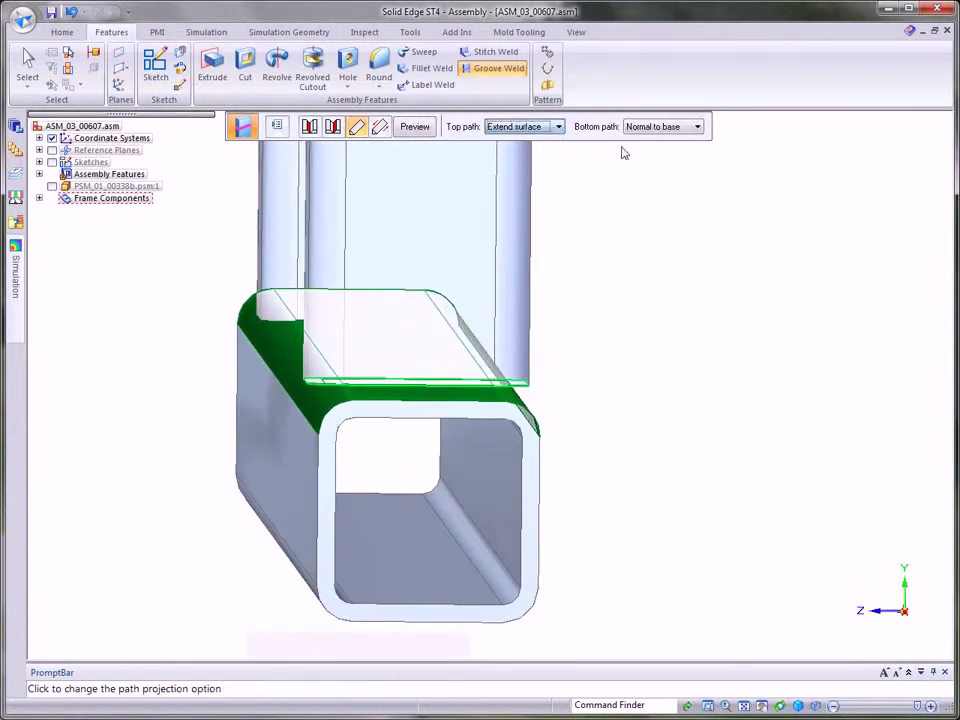
click(698, 127)
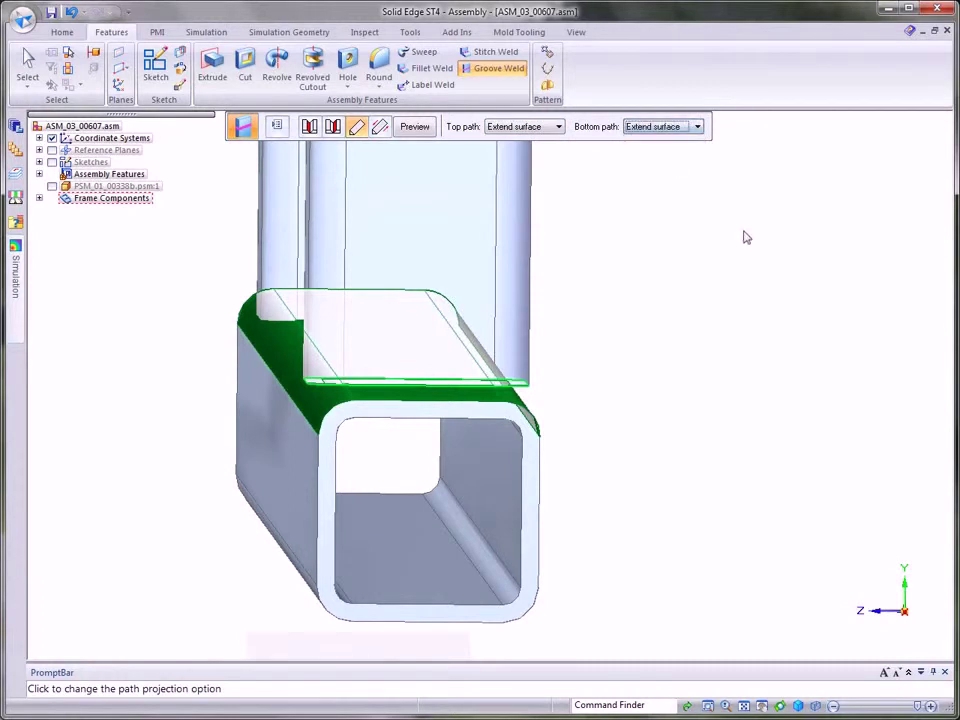
click(415, 127)
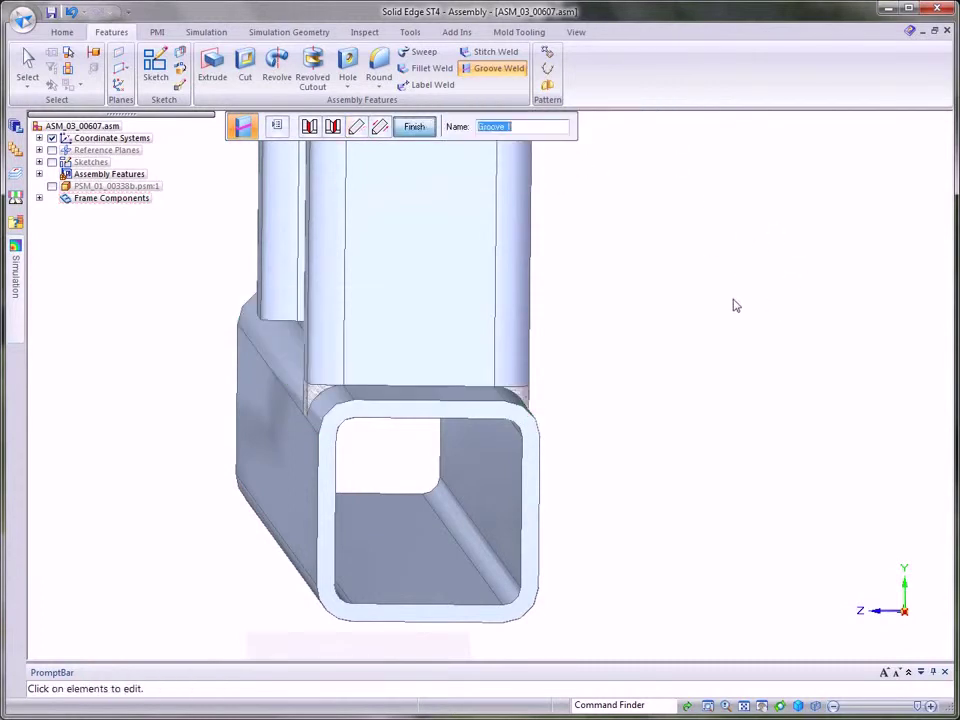
click(417, 130)
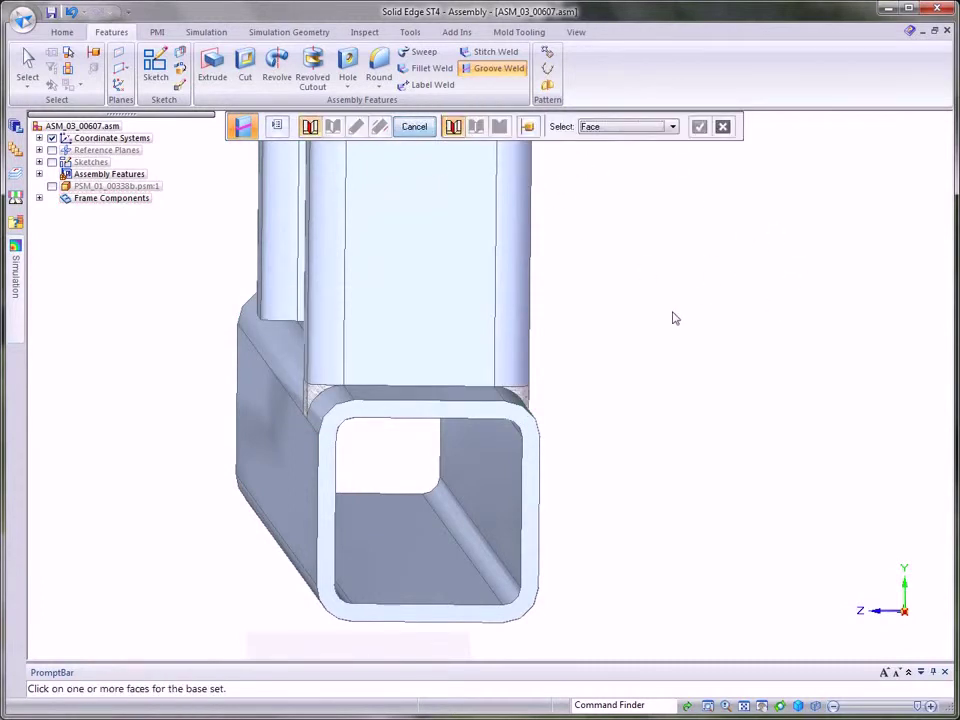
click(27, 62)
Start a fillet weld with Face selection and accept the side rail's opposite outer and inner flat faces as the base set
middle_drag(754, 302, 789, 362)
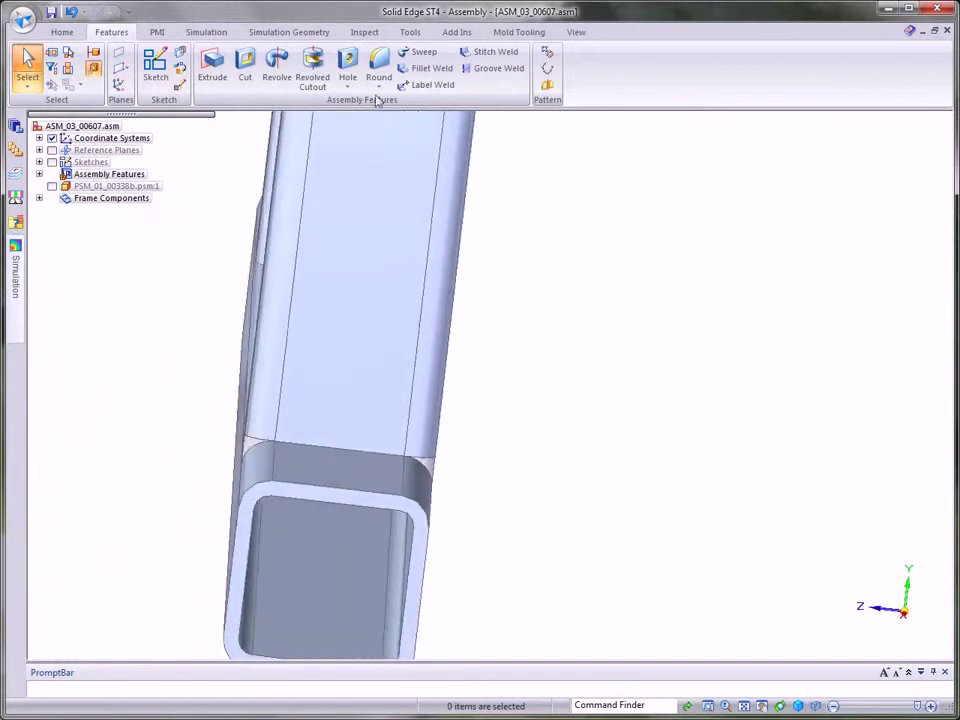
click(429, 69)
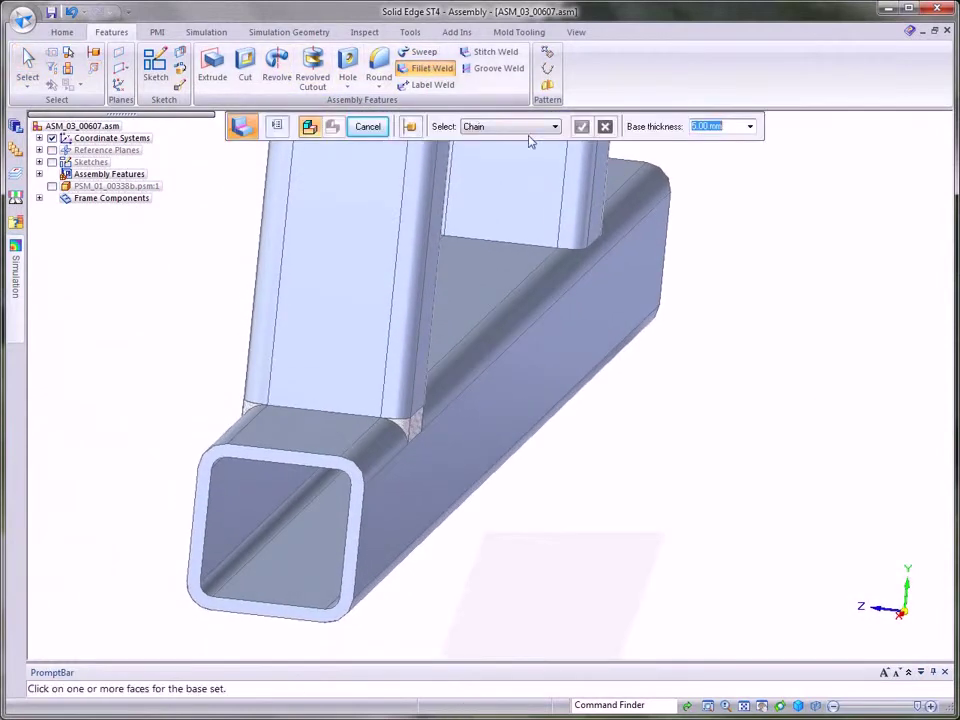
click(522, 127)
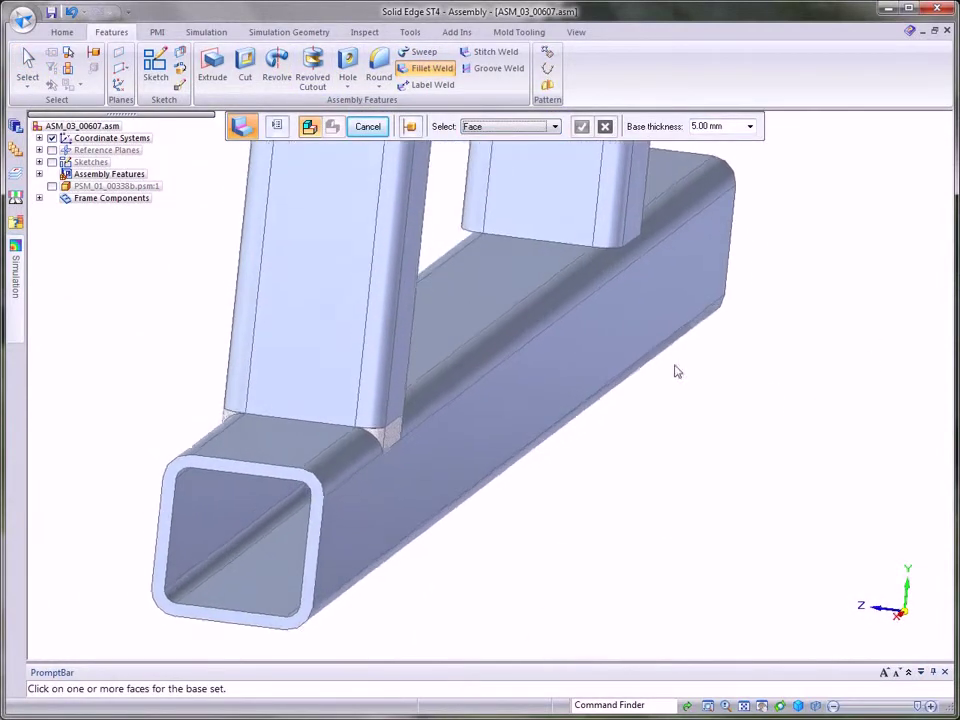
click(321, 334)
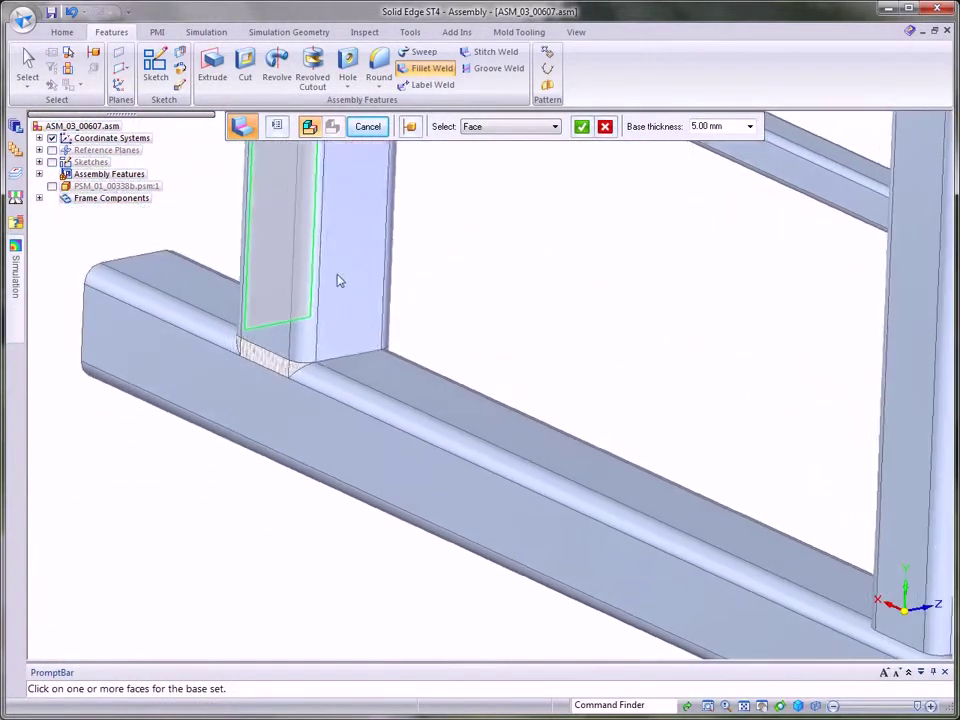
click(347, 276)
right_click(597, 283)
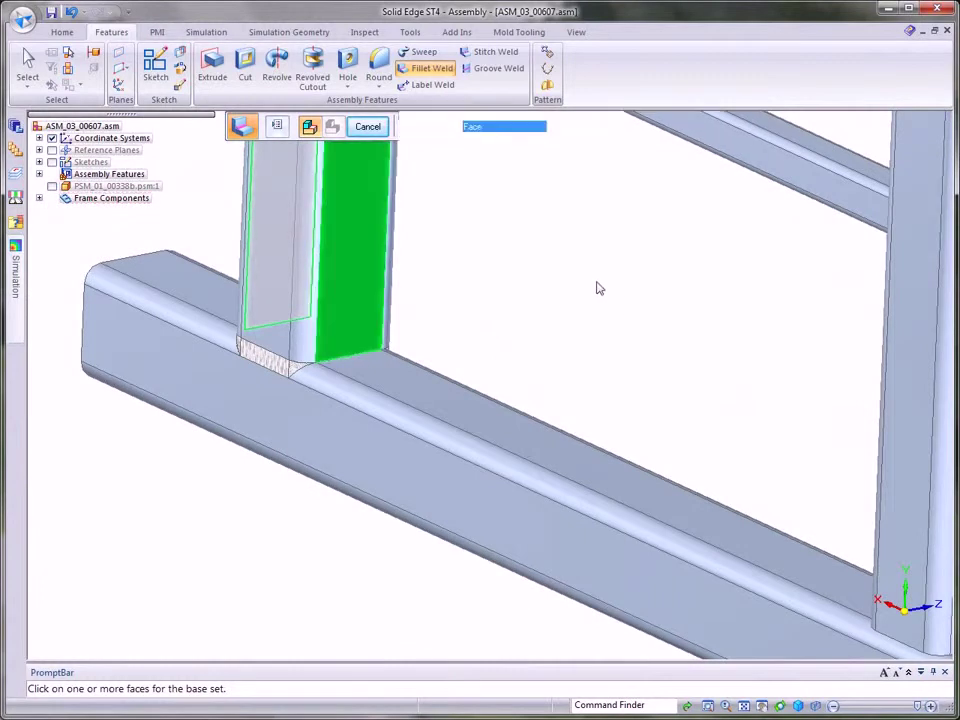
Set the end beam's flat face against the side rail as the target and finish the fillet weld
click(469, 408)
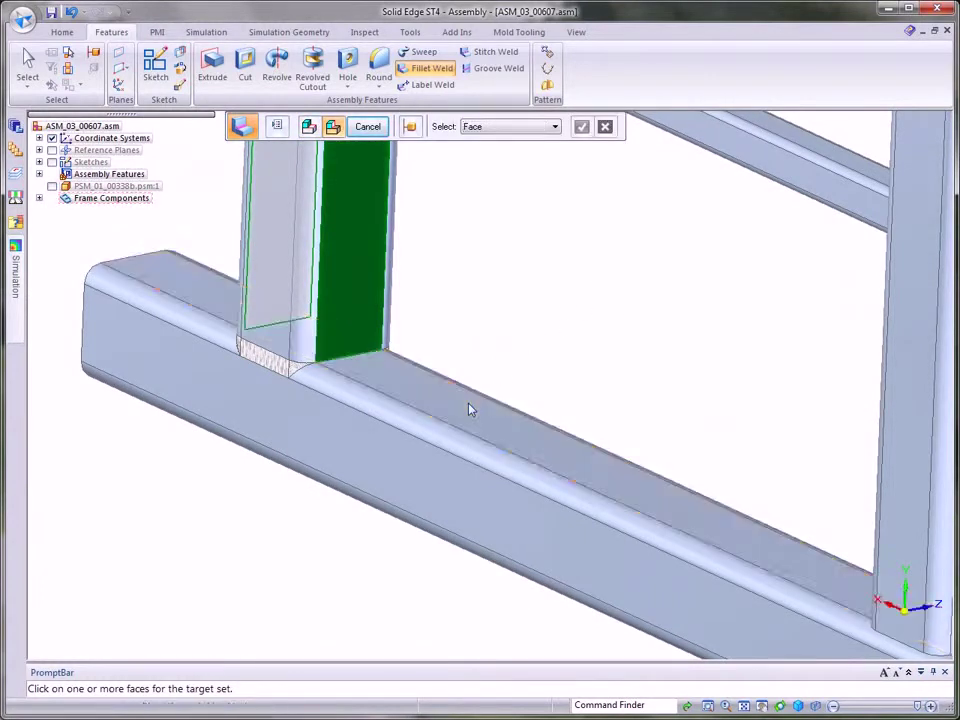
right_click(581, 283)
right_click(581, 283)
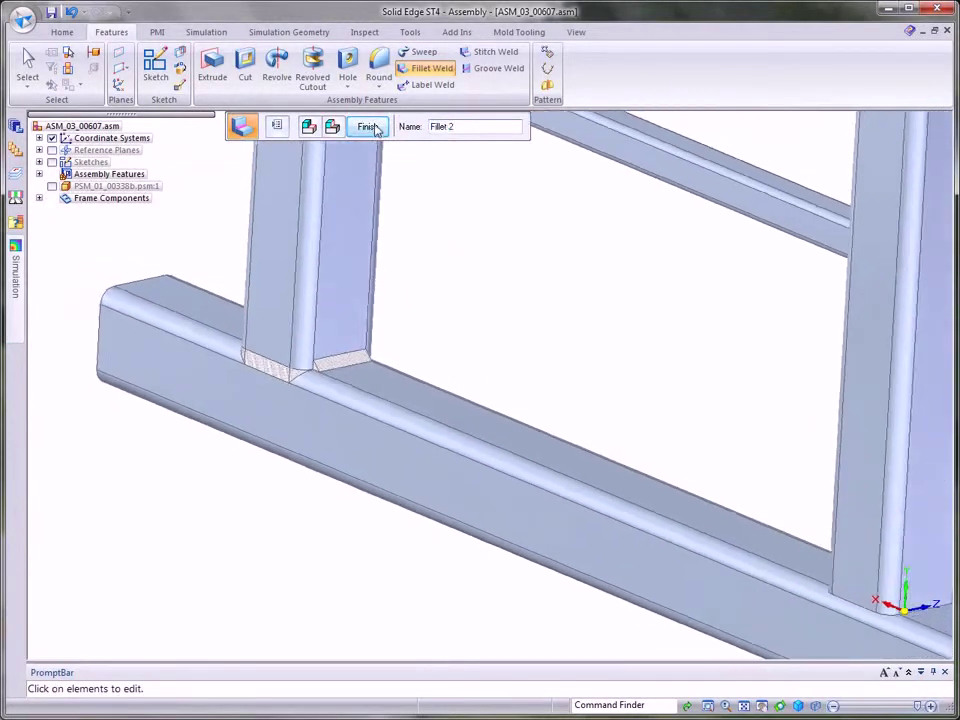
click(367, 126)
key(Escape)
Select Groove 1 and Fillet 2 together and start mirroring them as assembly features
middle_drag(585, 336, 845, 495)
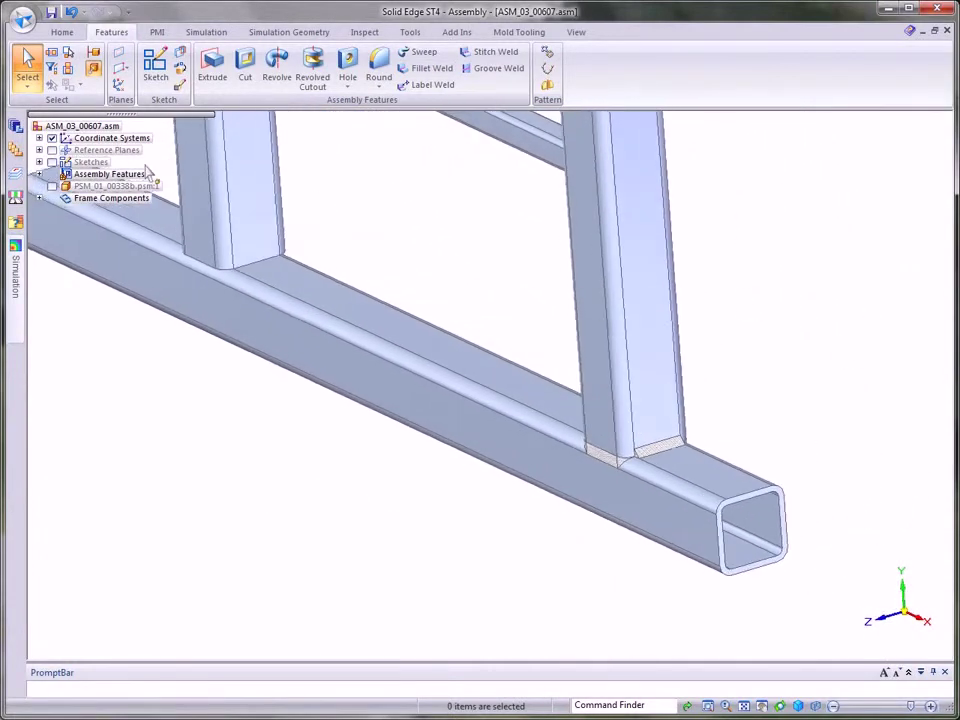
click(39, 174)
click(104, 198)
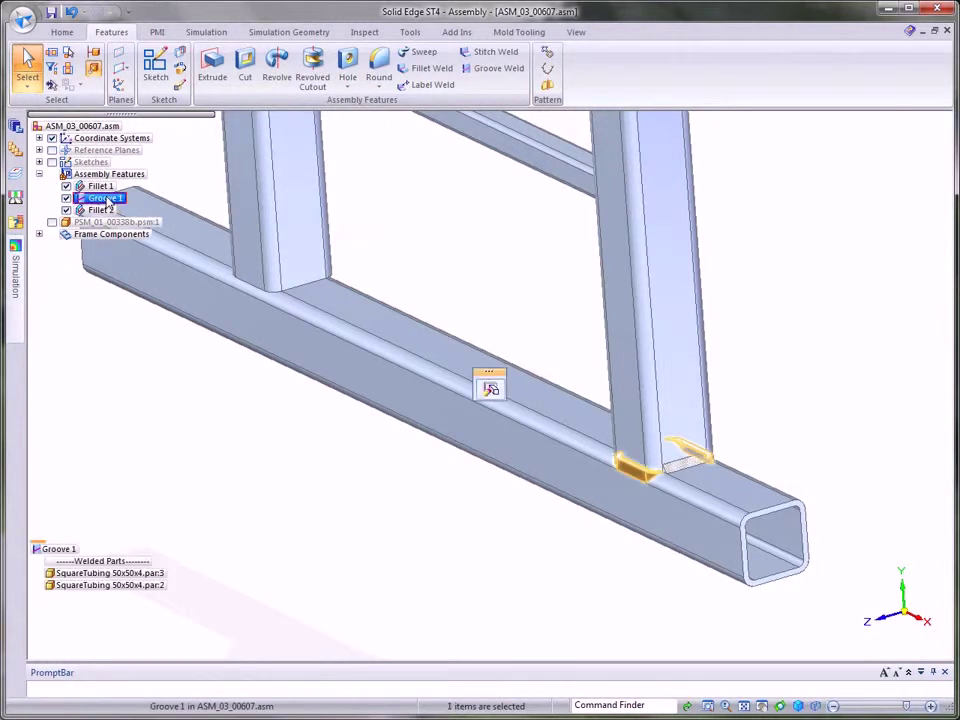
ctrl+click(101, 210)
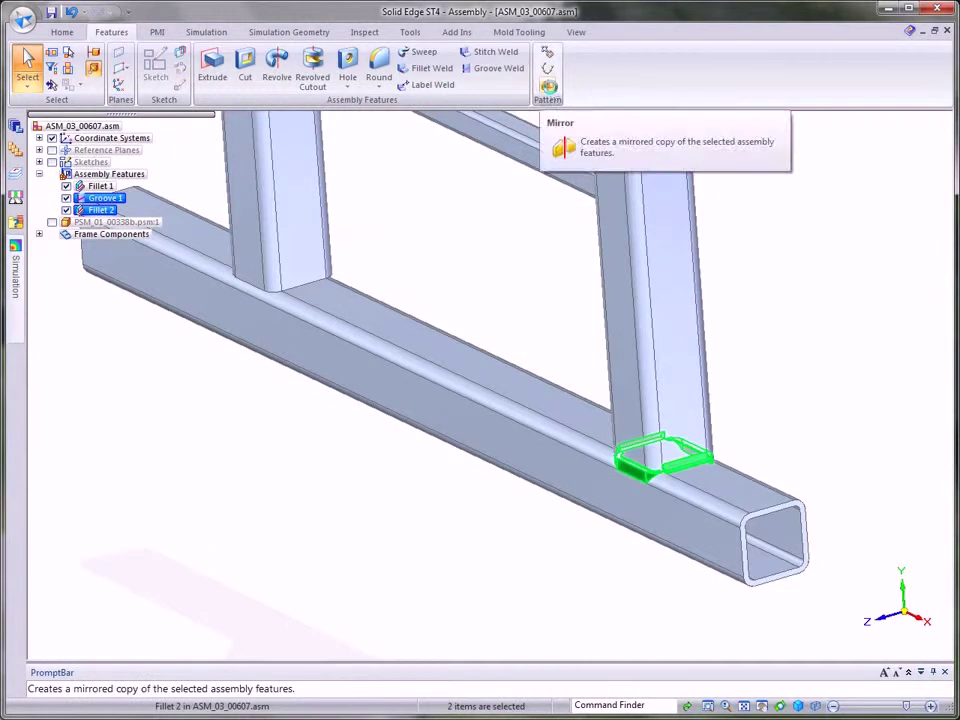
click(551, 92)
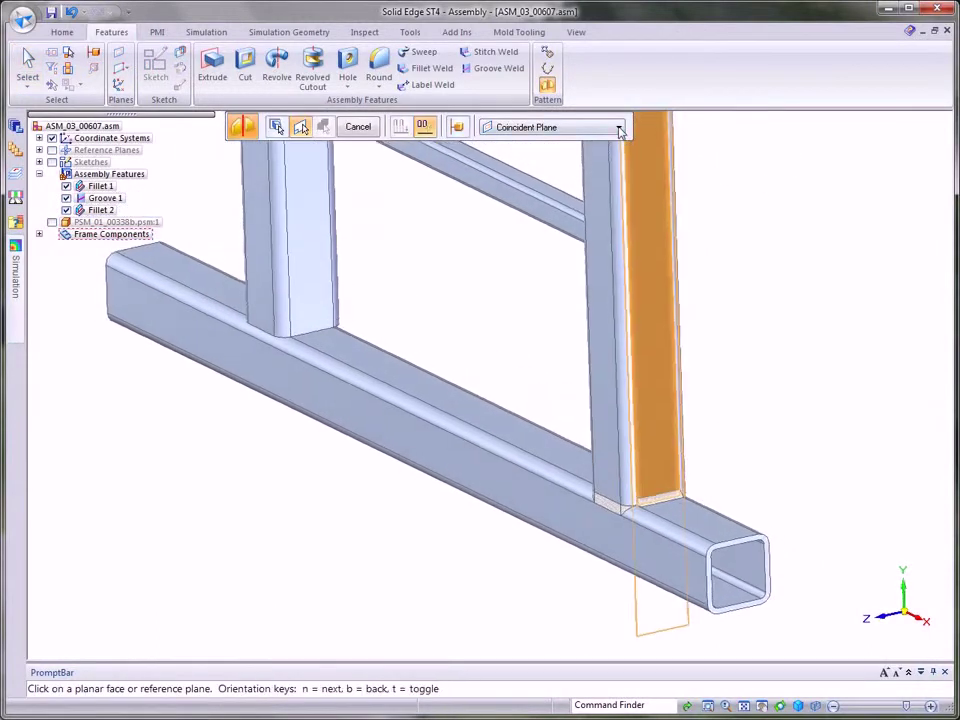
Define the mirror plane with Parallel Plane from the side rail's outer face through the crossbar's midpoint, and finish the mirror
click(619, 127)
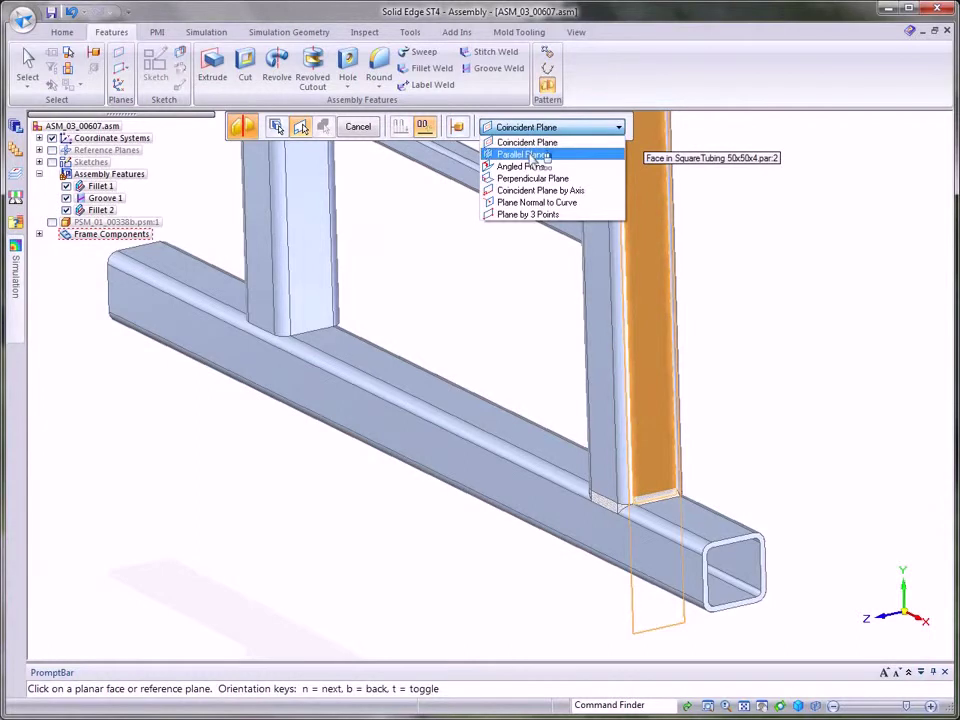
click(522, 155)
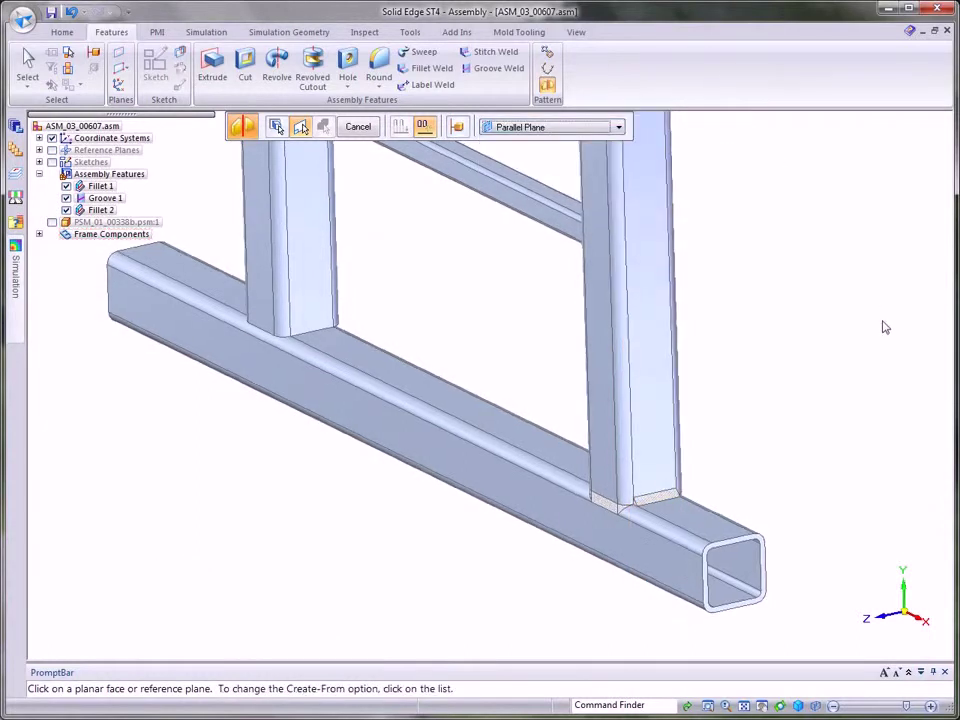
click(688, 362)
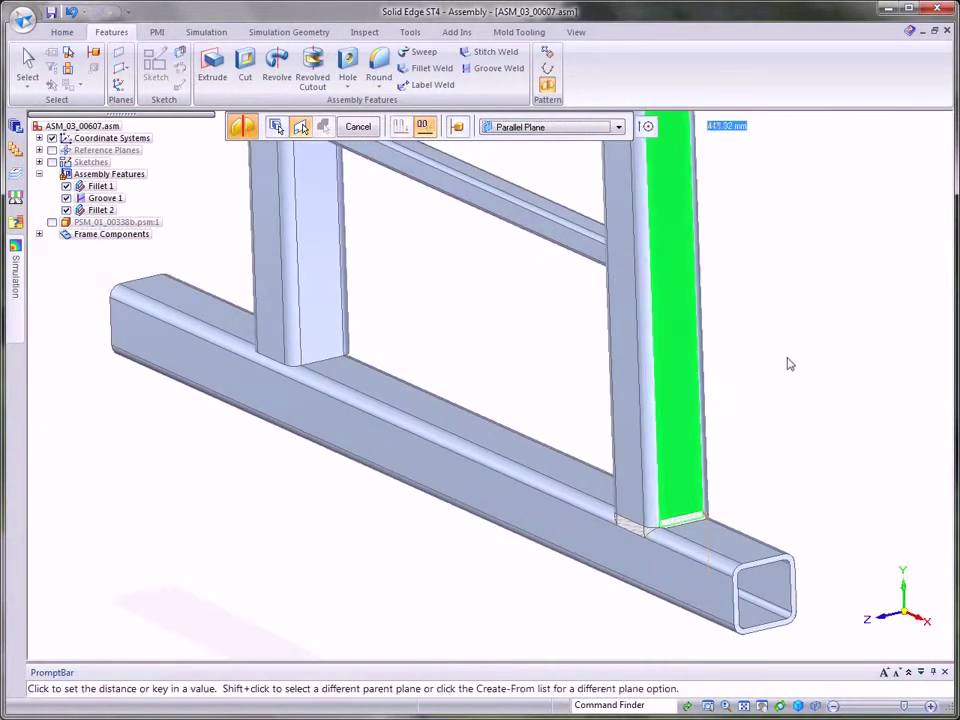
click(648, 127)
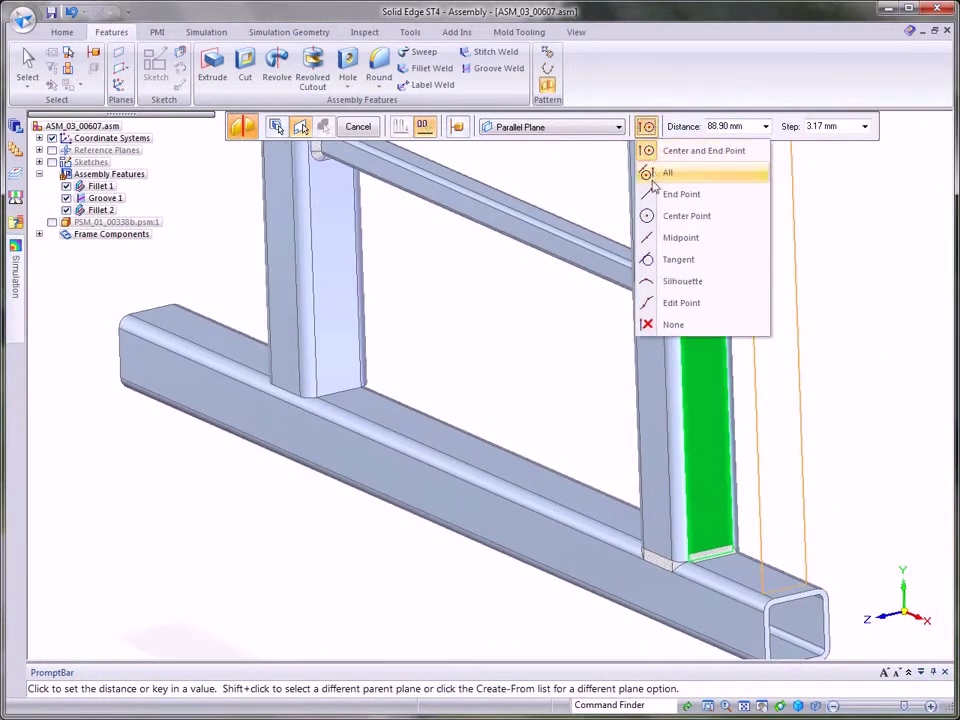
click(682, 237)
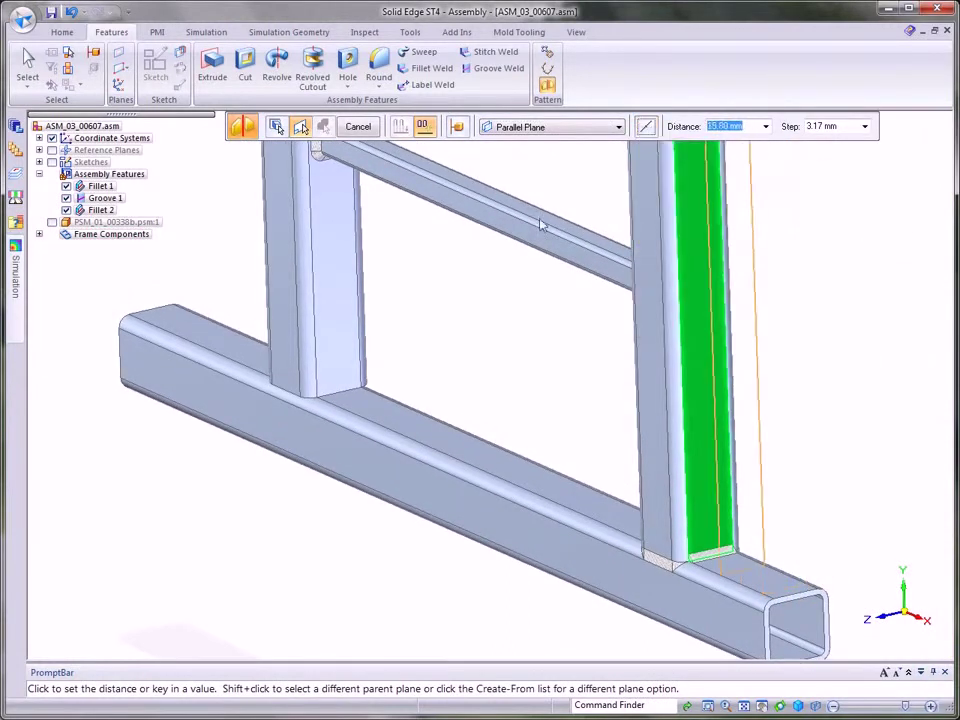
click(489, 204)
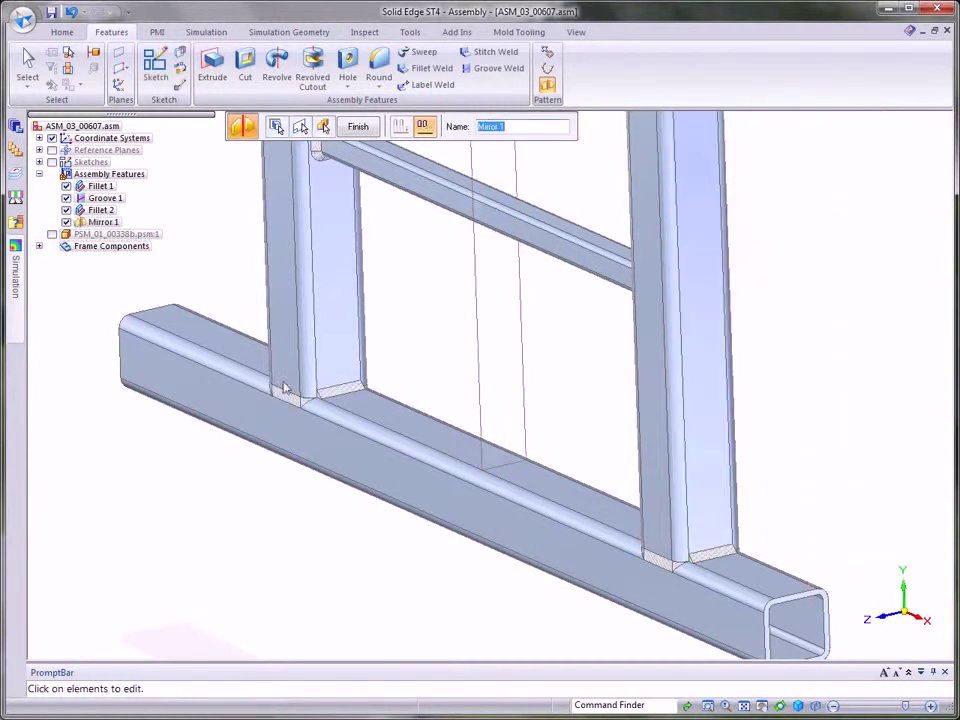
click(25, 58)
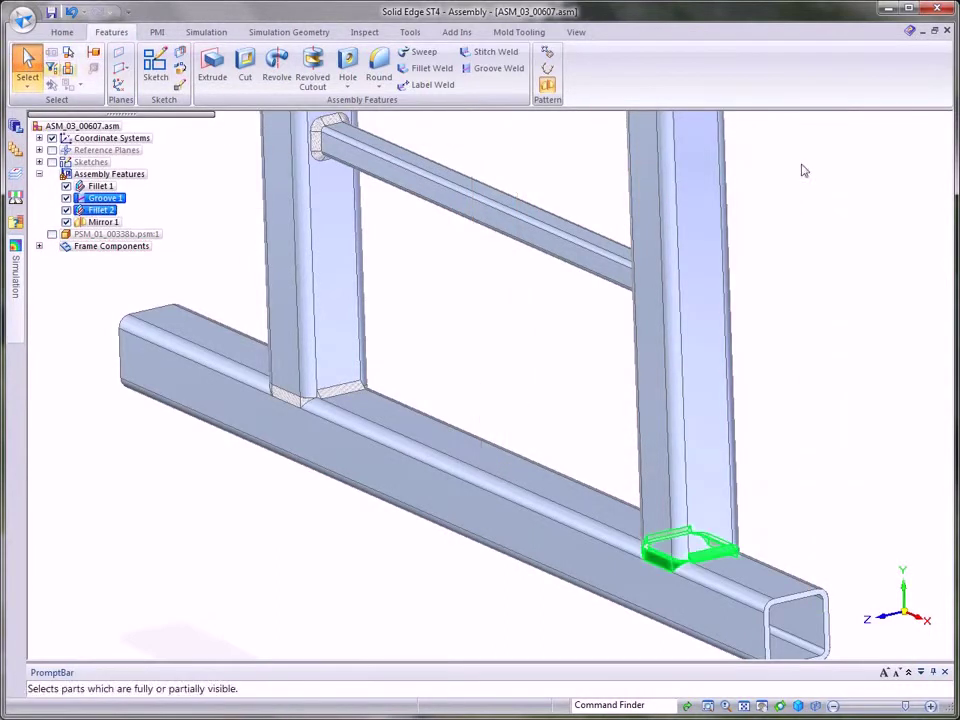
Attach an ISO-style PMI weld symbol to a Fillet 1 edge at the crossbar nearest the end beam, placing it above the rail
middle_drag(392, 384, 420, 395)
key(ctrl+r)
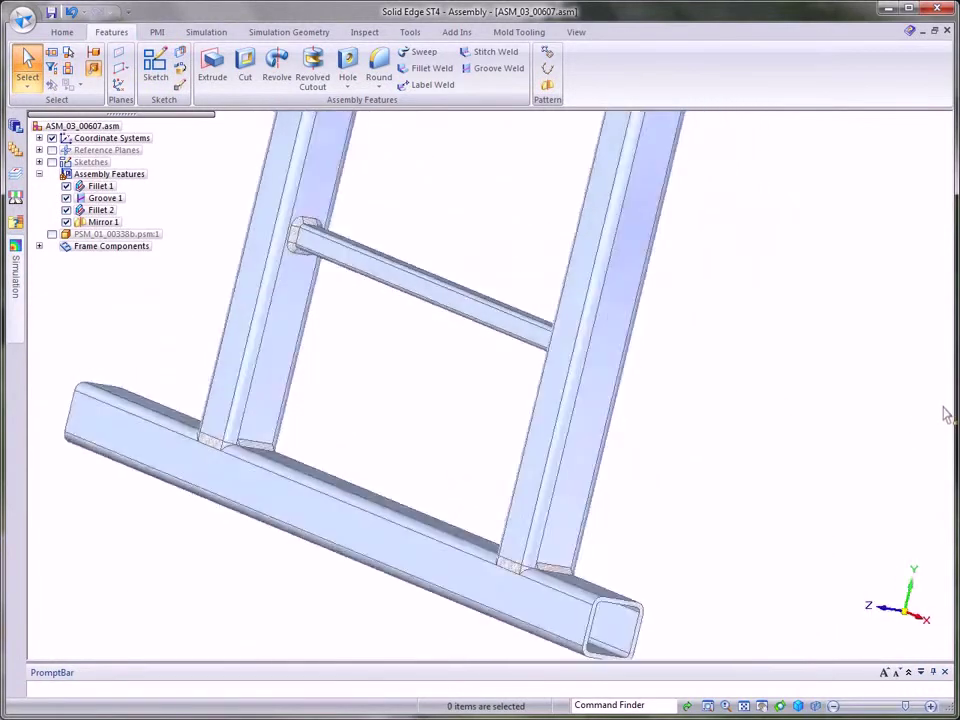
middle_drag(905, 397, 722, 190)
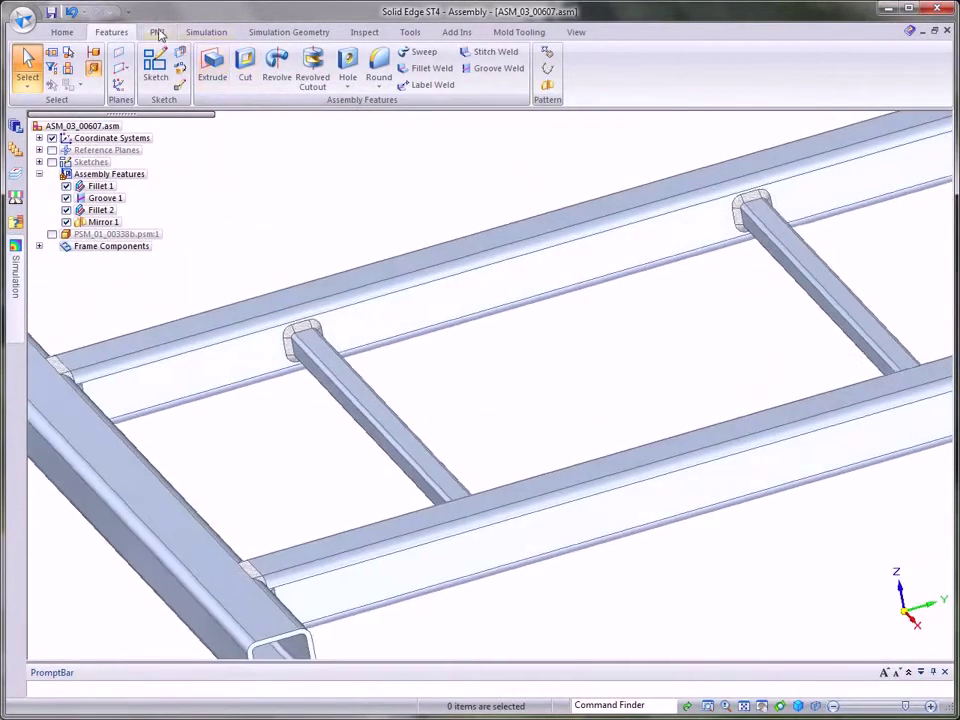
click(157, 32)
click(426, 51)
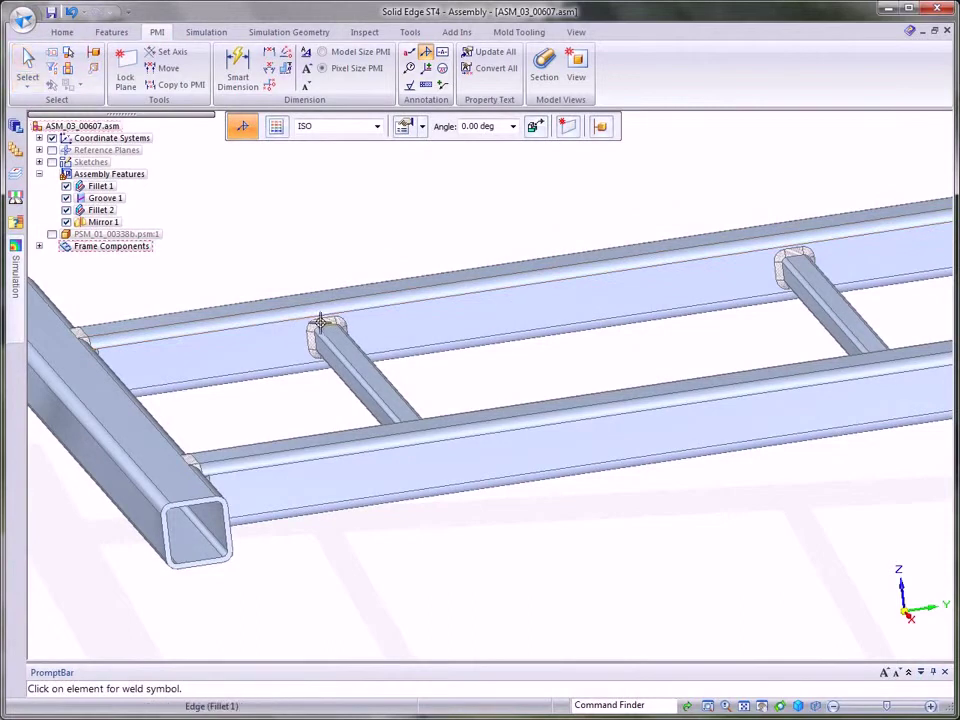
click(345, 237)
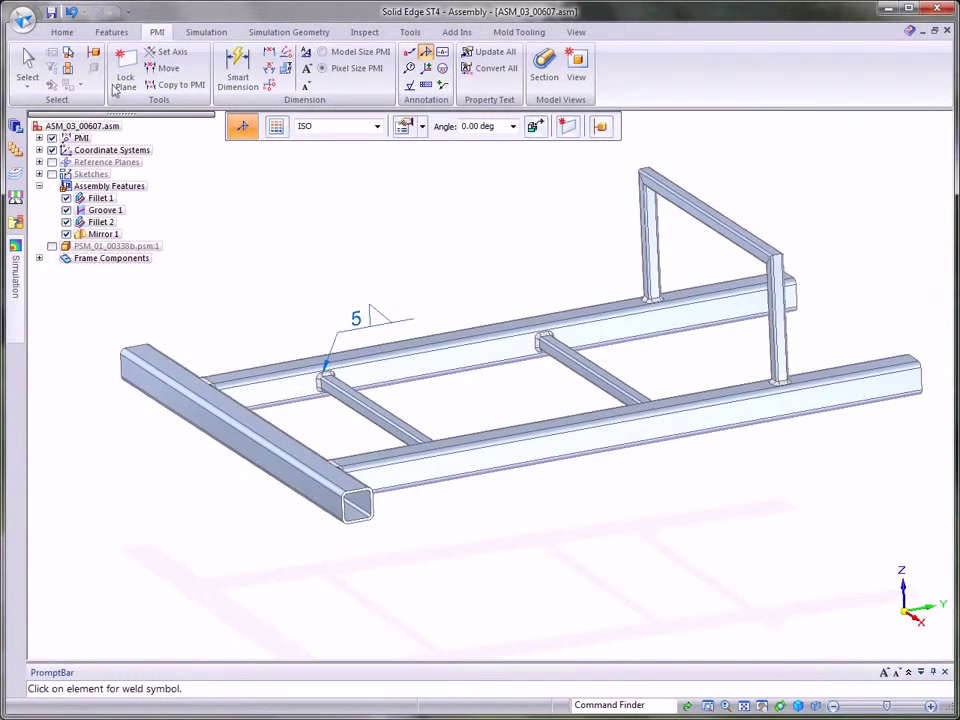
click(28, 60)
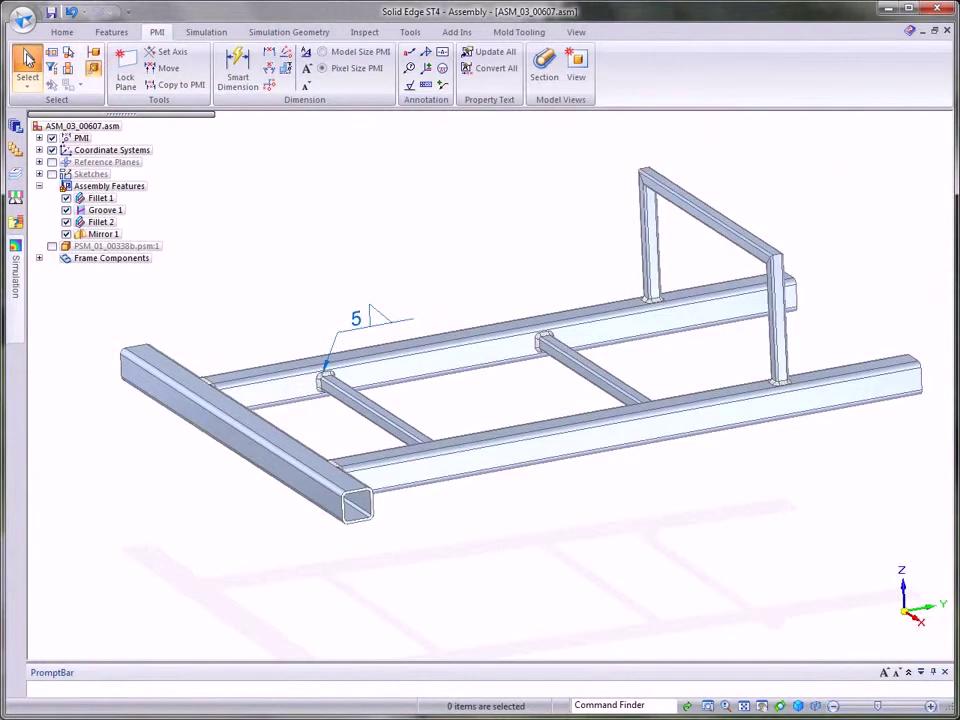